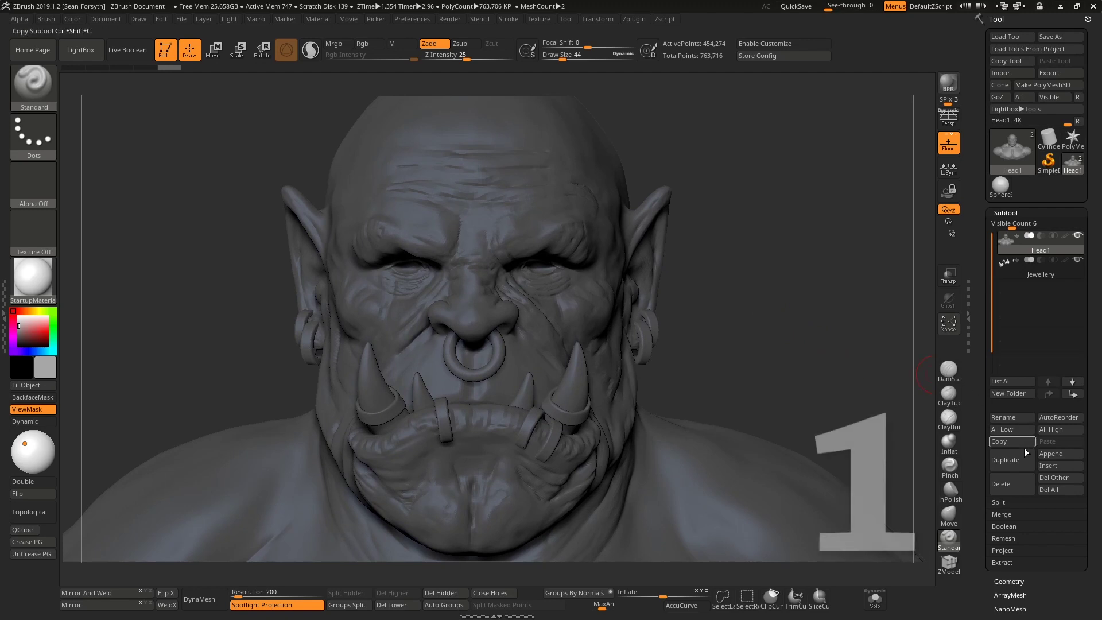
# Append a Sphere3D as a new subtool, select it and activate the Move gizmo.
pyautogui.click(1053, 453)
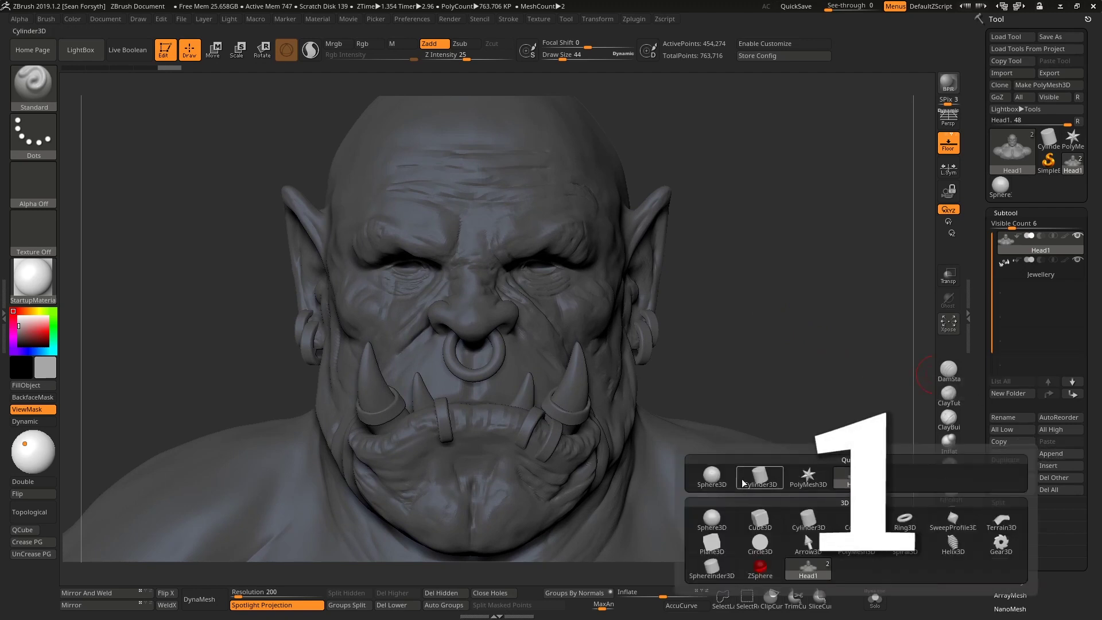
pyautogui.click(712, 475)
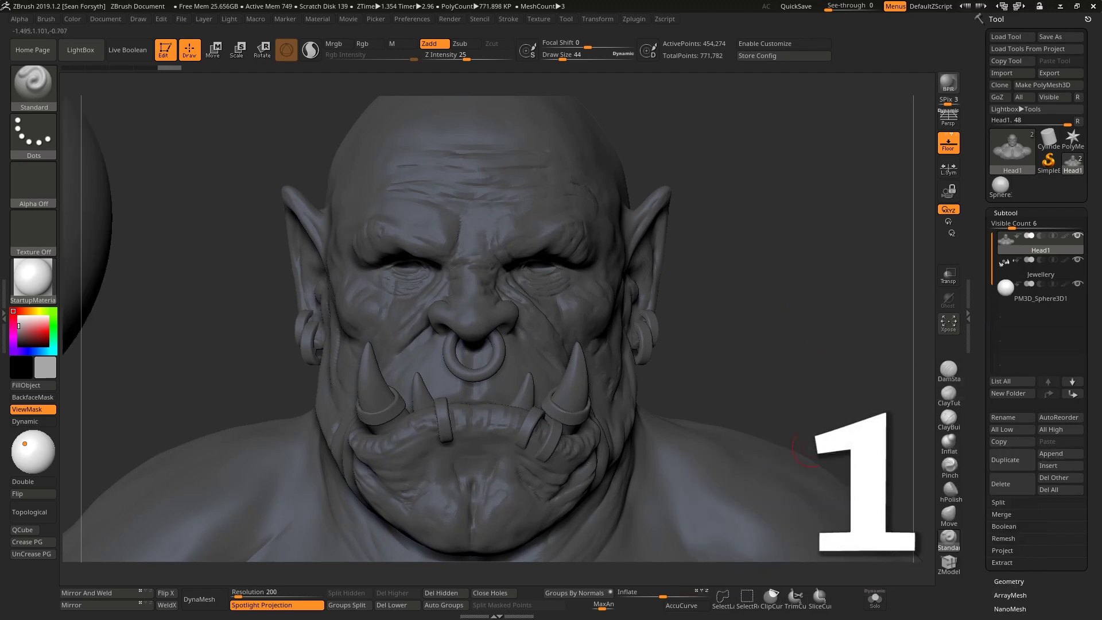
pyautogui.click(1038, 294)
pyautogui.keyDown('alt'); pyautogui.moveTo(764, 340); pyautogui.dragTo(716, 288); pyautogui.keyUp('alt')
pyautogui.press('w')
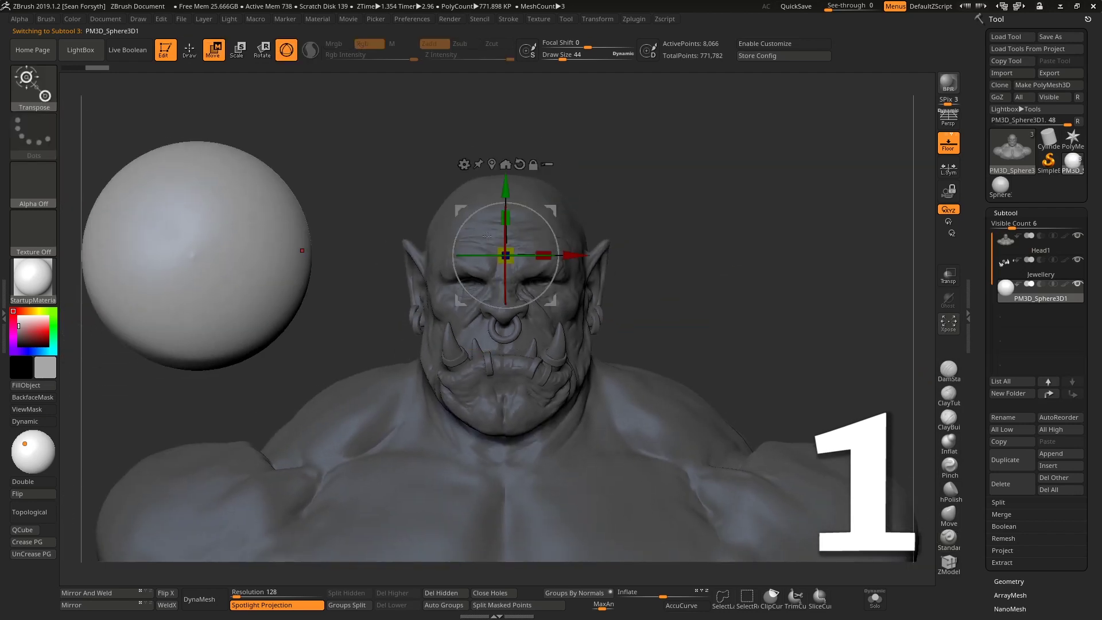
# Centre the gizmo on the appended sphere, scale it down to eyeball size and move it to the middle of the head.
pyautogui.moveTo(554, 204); pyautogui.dragTo(710, 209)
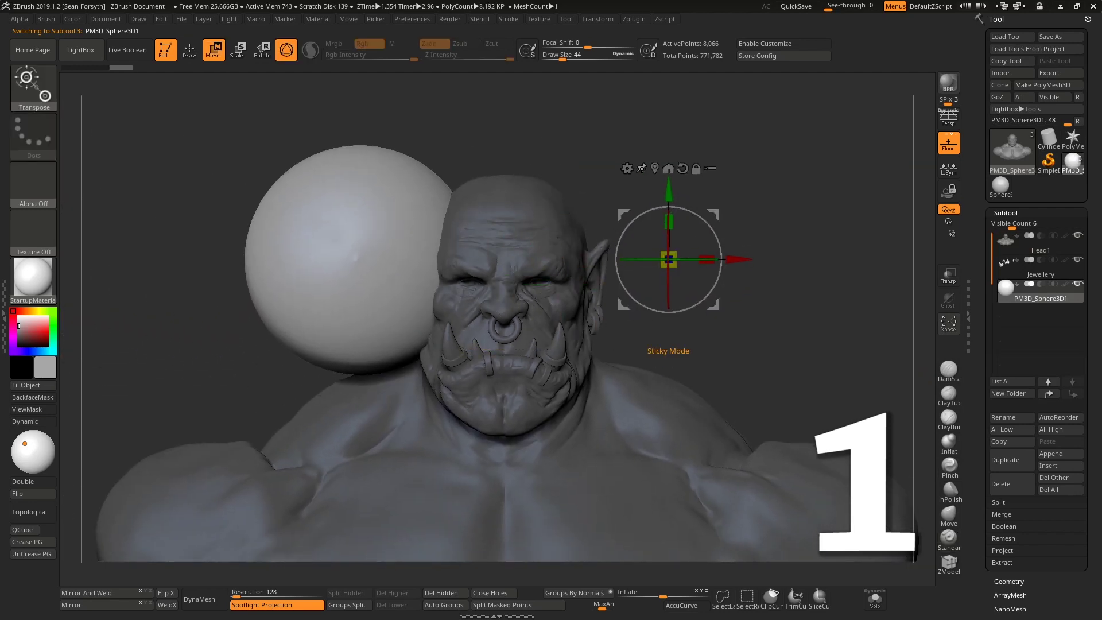
pyautogui.click(368, 255)
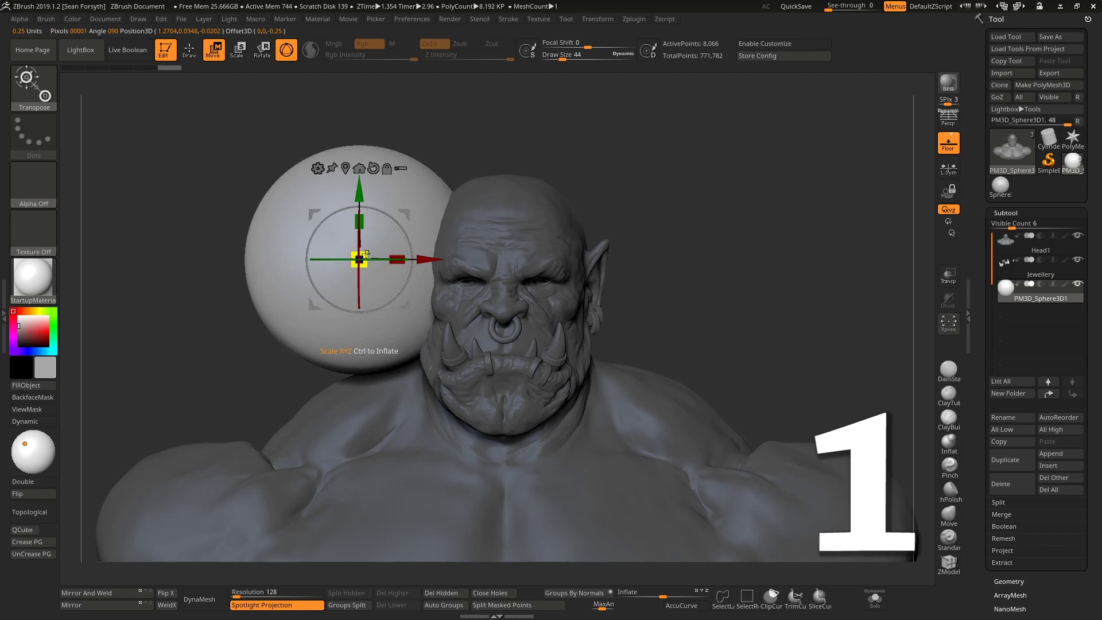
pyautogui.moveTo(365, 255); pyautogui.dragTo(315, 307)
pyautogui.moveTo(360, 260); pyautogui.dragTo(470, 283)
# Position the sphere in one eye socket, using transparency and a side view to push it forward behind the eyelids.
pyautogui.keyDown('shift'); pyautogui.moveTo(670, 221); pyautogui.dragTo(721, 228); pyautogui.keyUp('shift')
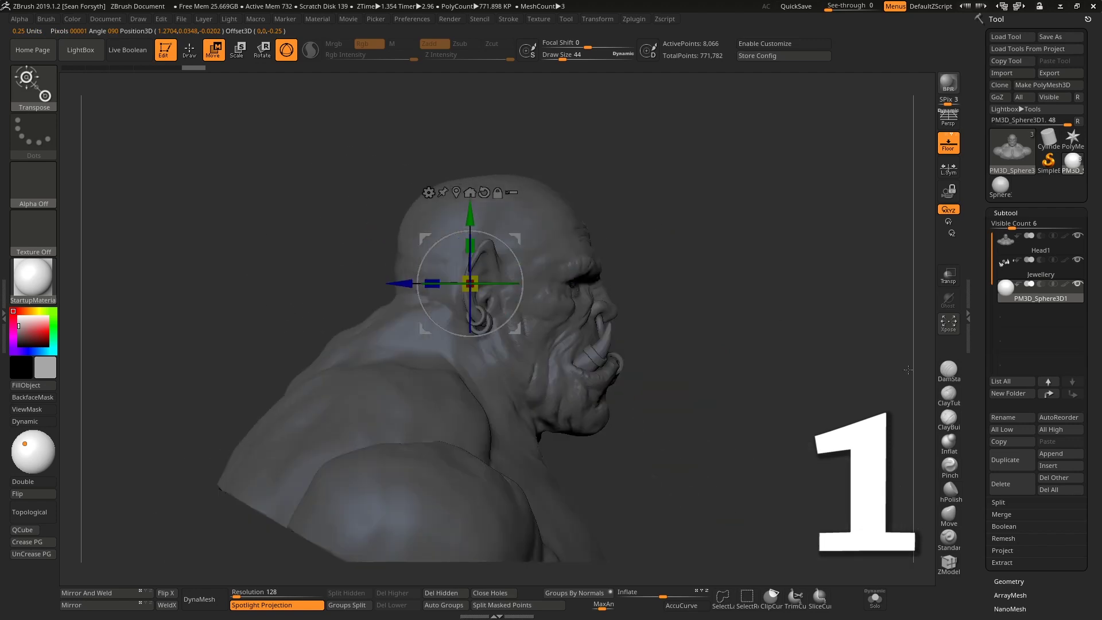
pyautogui.click(949, 278)
pyautogui.keyDown('alt'); pyautogui.moveTo(715, 299); pyautogui.dragTo(719, 366); pyautogui.keyUp('alt')
pyautogui.moveTo(402, 284); pyautogui.dragTo(595, 284)
pyautogui.keyDown('alt'); pyautogui.moveTo(880, 280); pyautogui.dragTo(781, 268); pyautogui.keyUp('alt')
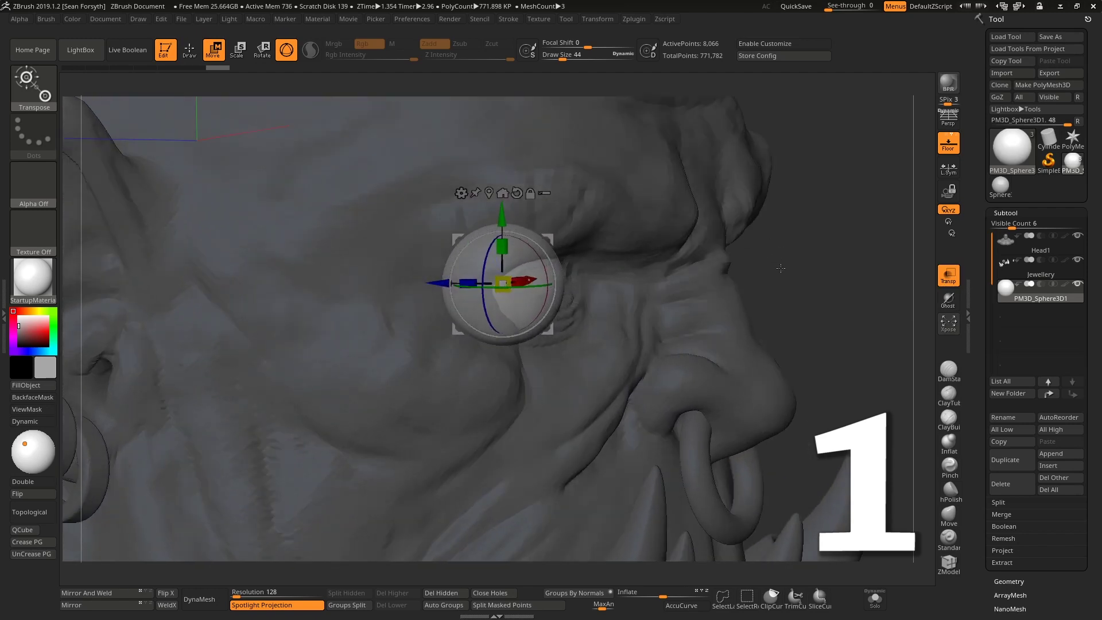
pyautogui.click(951, 272)
pyautogui.moveTo(850, 275); pyautogui.dragTo(649, 281)
pyautogui.moveTo(516, 278); pyautogui.dragTo(493, 284)
pyautogui.moveTo(552, 241); pyautogui.dragTo(554, 229)
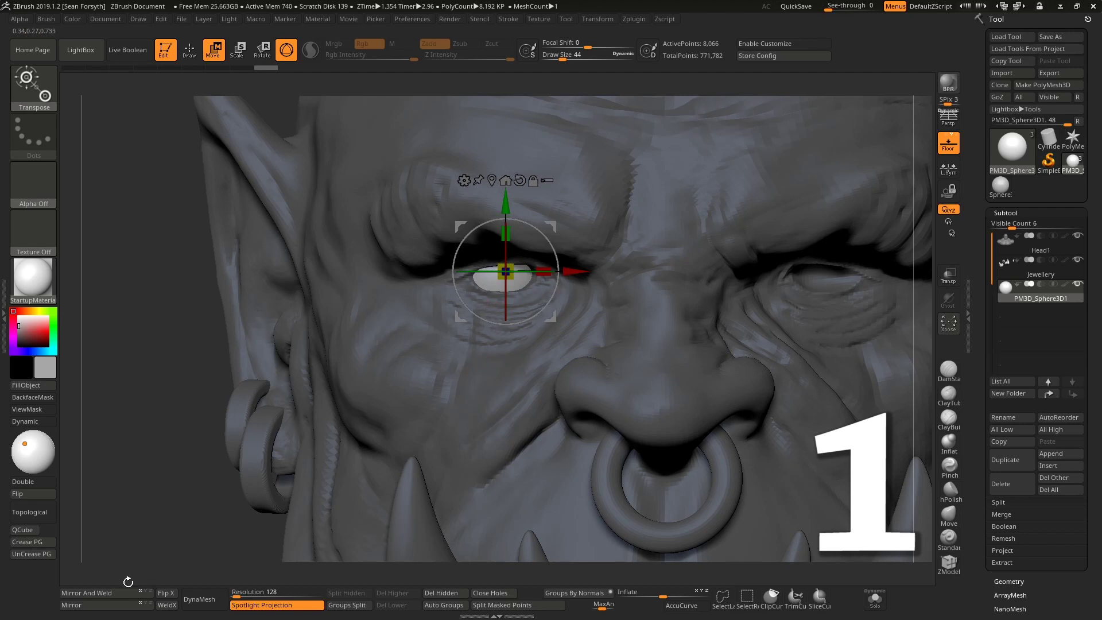
# Mirror and weld the eyeball to the other socket and reveal the Modify Topology options of its geometry.
pyautogui.click(117, 595)
pyautogui.keyDown('alt'); pyautogui.moveTo(180, 534); pyautogui.dragTo(300, 368); pyautogui.keyUp('alt')
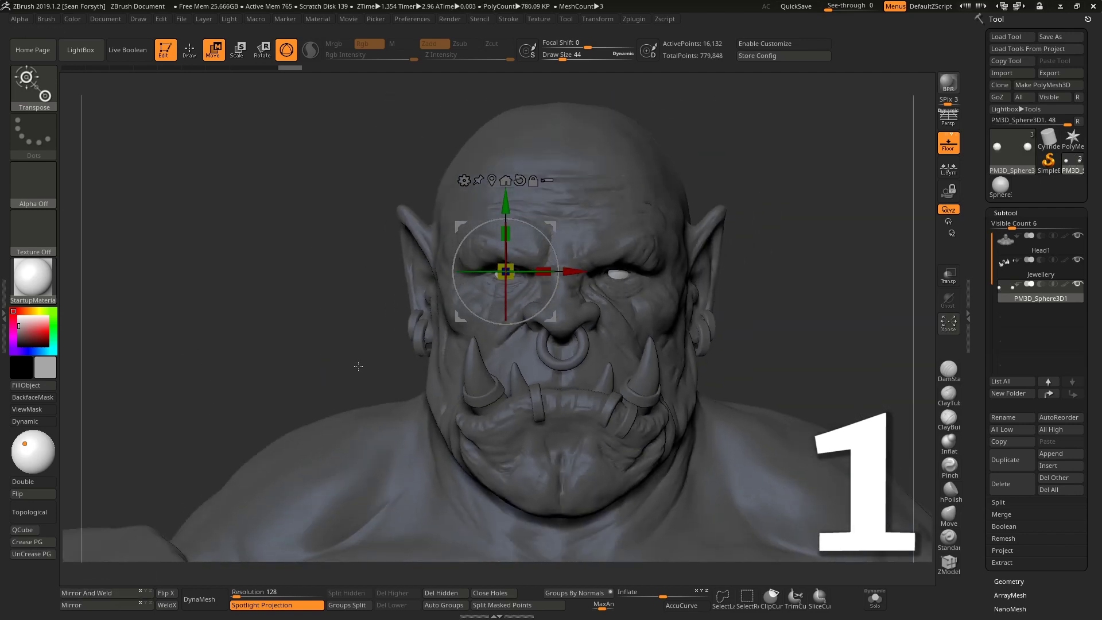
pyautogui.click(1017, 581)
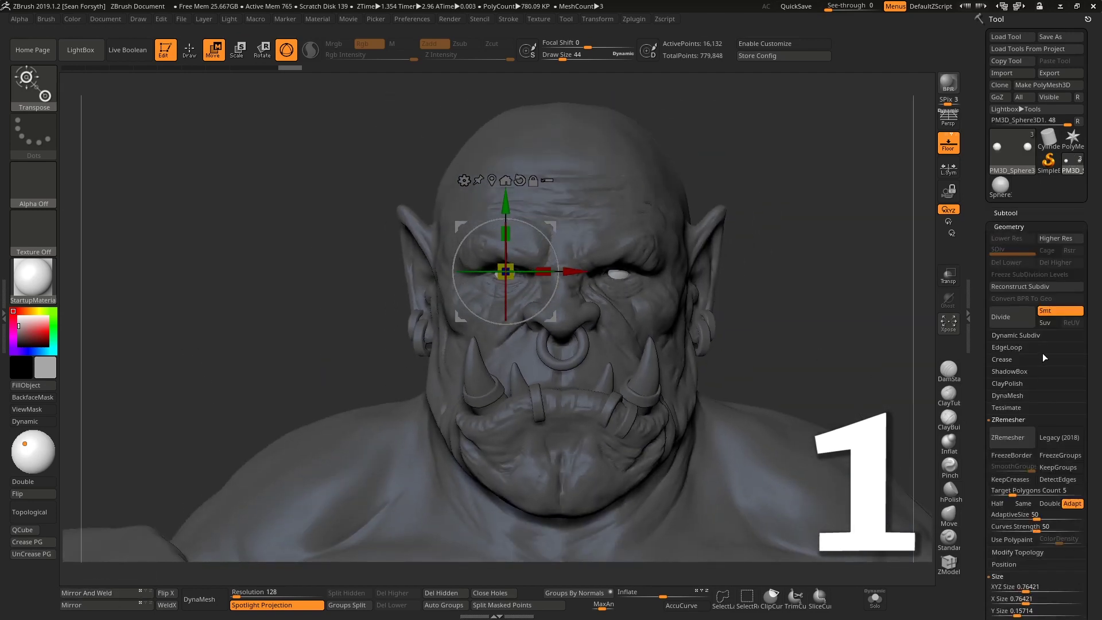
pyautogui.click(1019, 420)
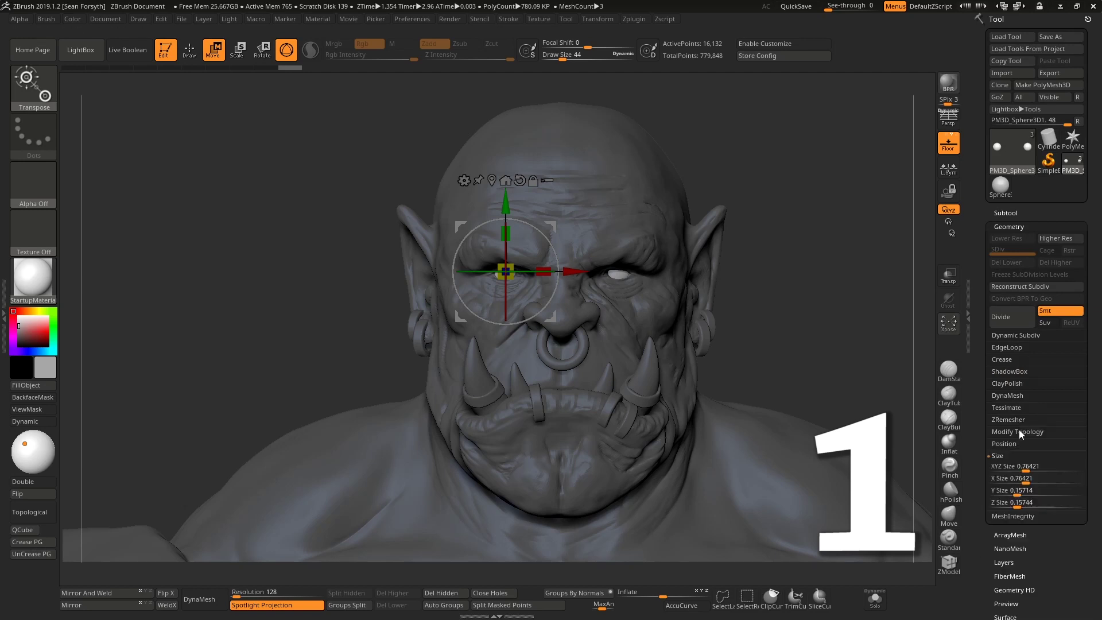
pyautogui.click(1020, 431)
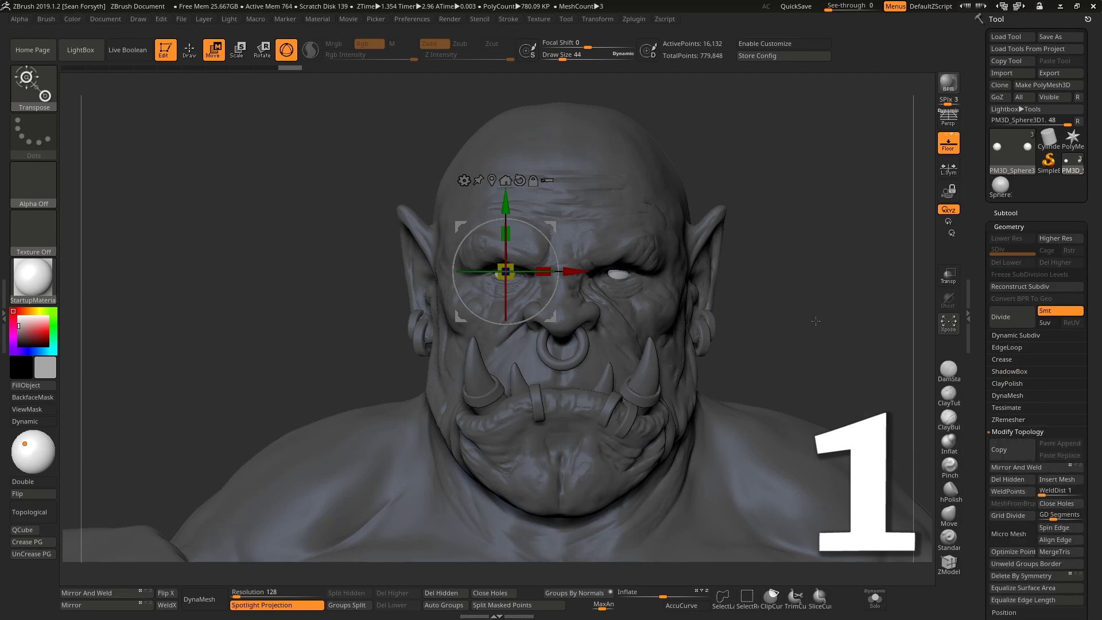
# Return to draw mode and delete the subtool holding the two appended eyeballs.
pyautogui.press('q')
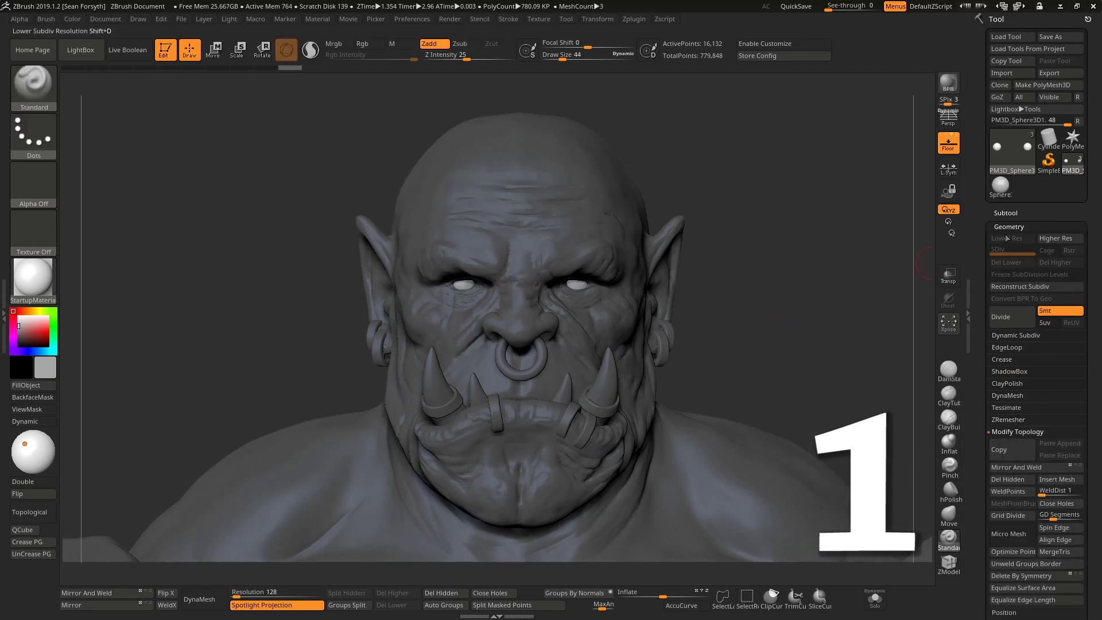
pyautogui.click(1006, 214)
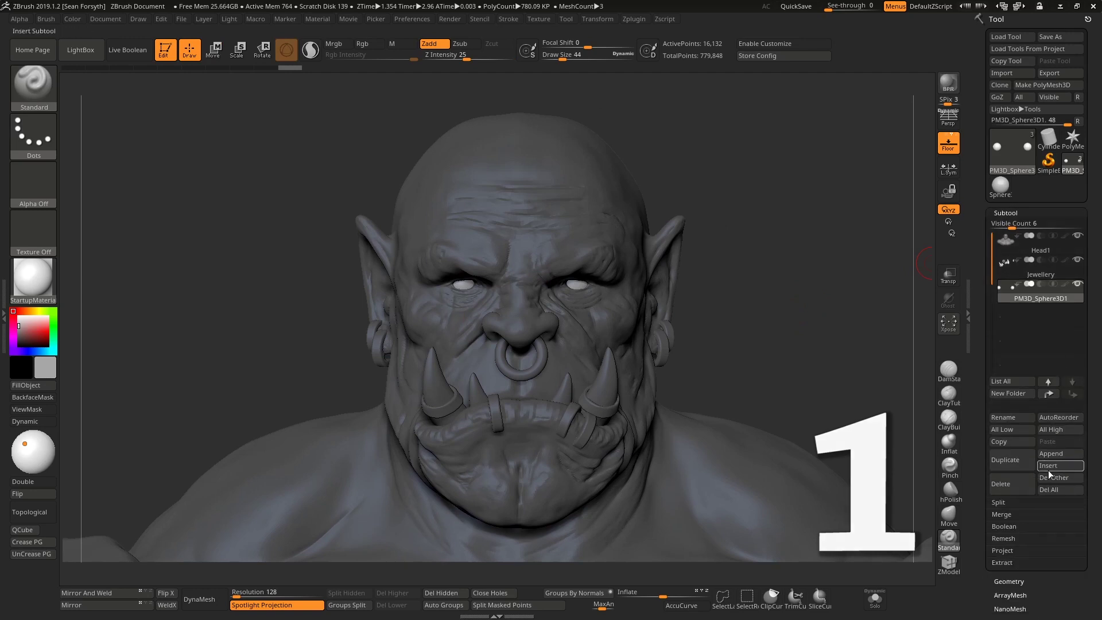
pyautogui.click(1024, 487)
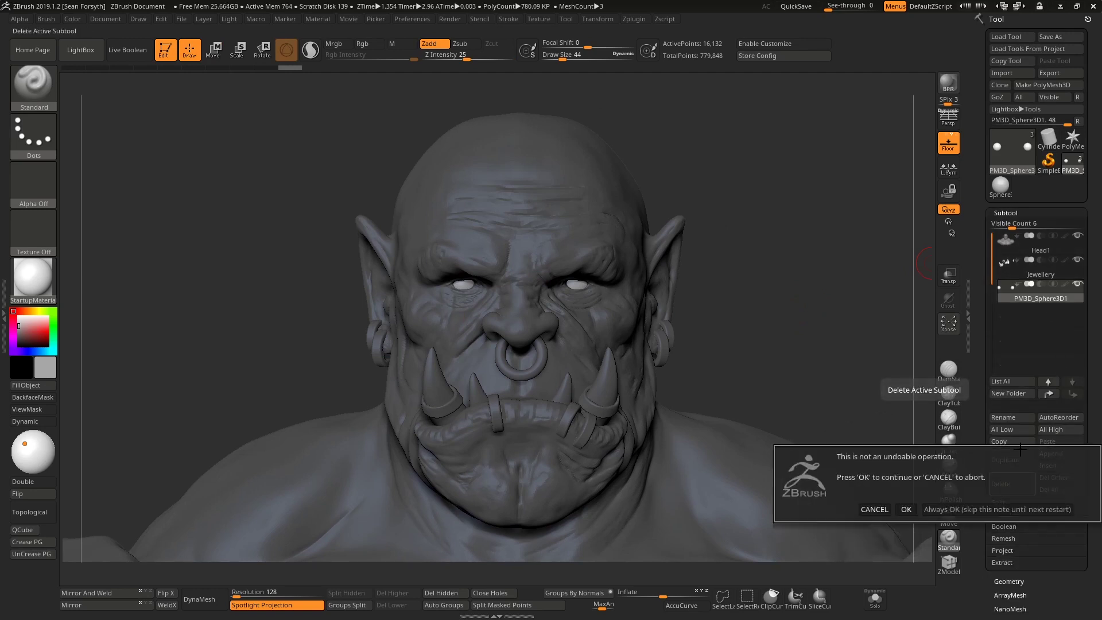
pyautogui.click(913, 509)
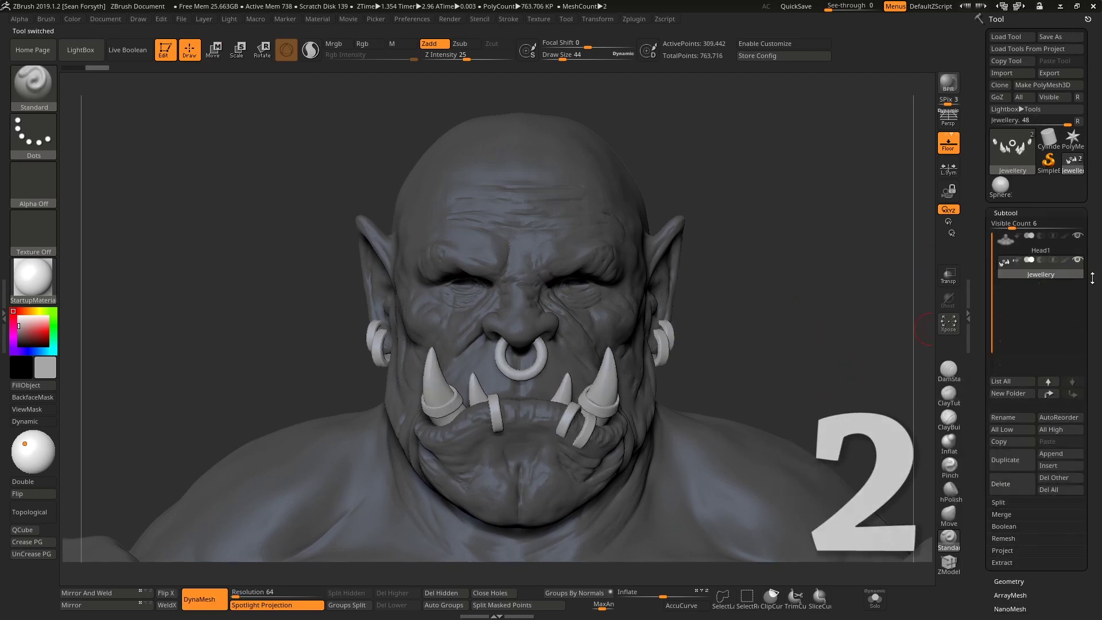
# Select the Head1 subtool and choose the IMM Primitives brush with Insert Sphere as its mesh.
pyautogui.click(1037, 250)
pyautogui.press('+')
pyautogui.press('+')
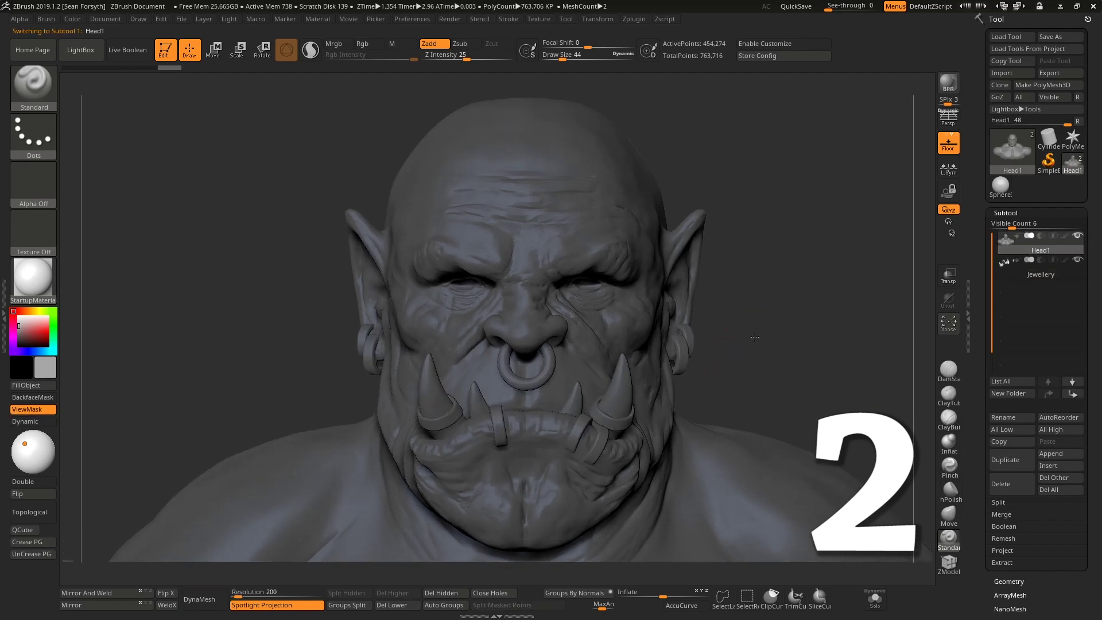
pyautogui.press('b')
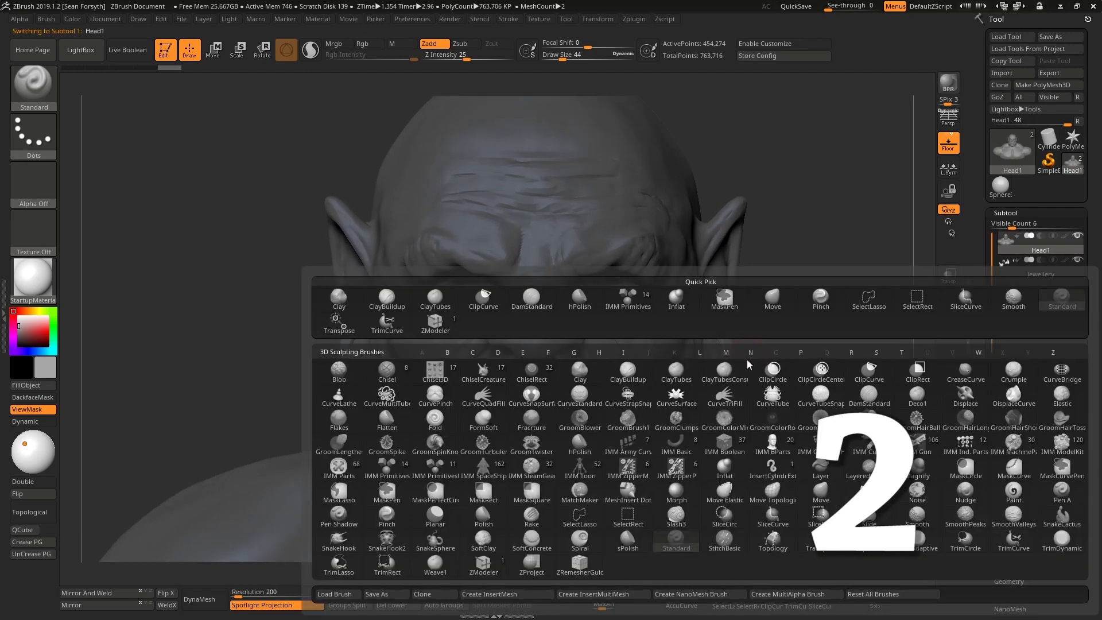
pyautogui.press('i')
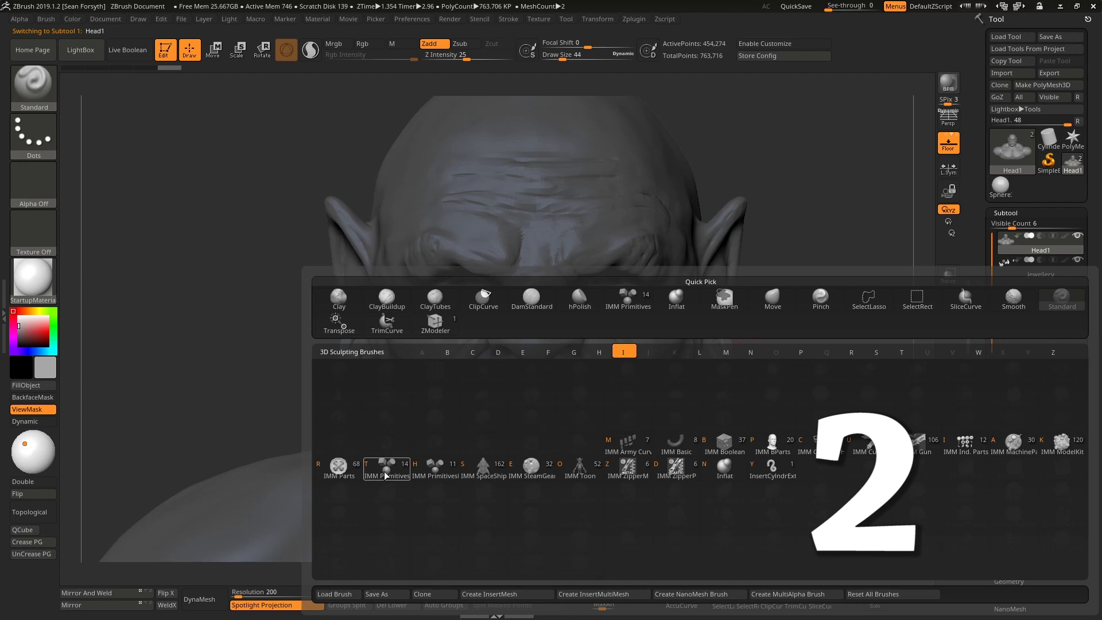
pyautogui.click(386, 473)
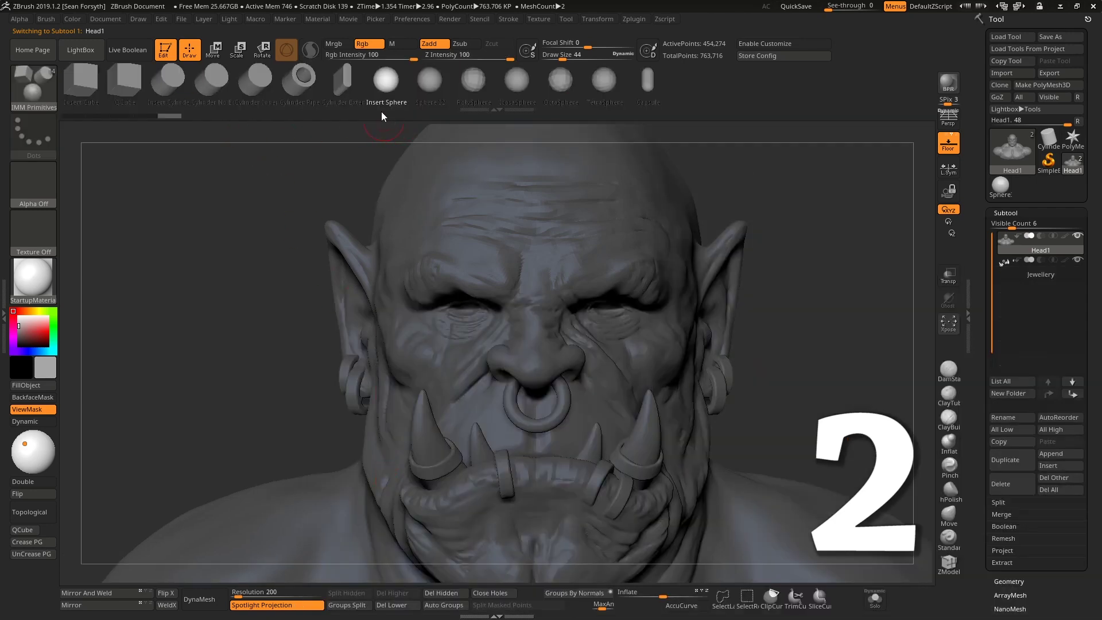
pyautogui.click(468, 312)
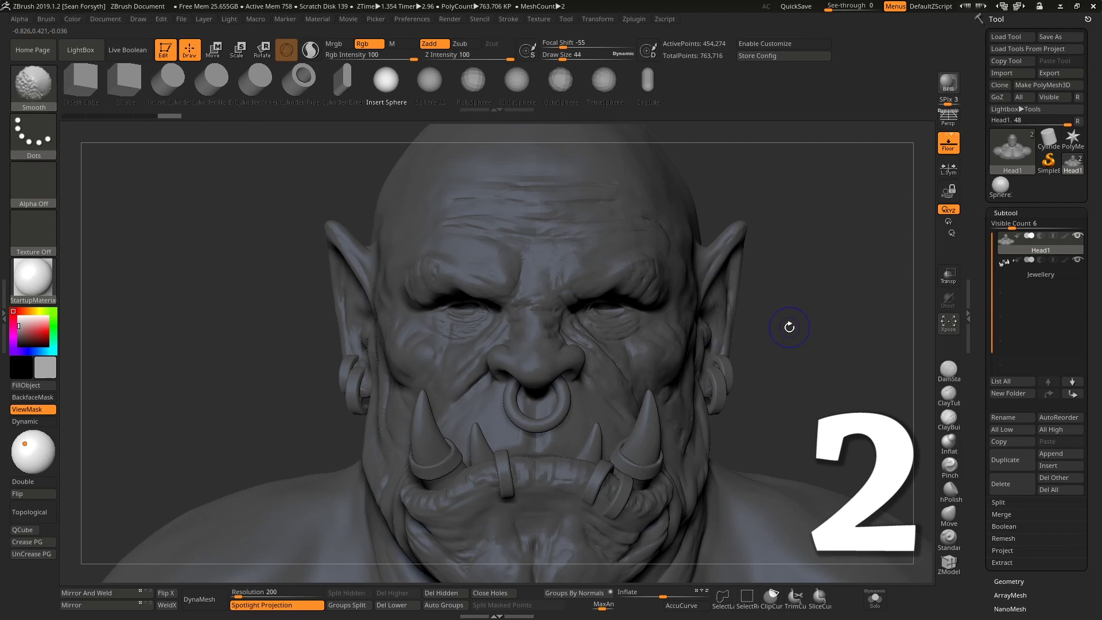
# Show the head's polyframe and step down through its subdivision levels to the lowest one.
pyautogui.hotkey('shift', 'f')
pyautogui.hotkey('shift', 'd')
pyautogui.hotkey('shift', 'd')
pyautogui.hotkey('shift', 'd')
pyautogui.moveTo(805, 360); pyautogui.dragTo(879, 374)
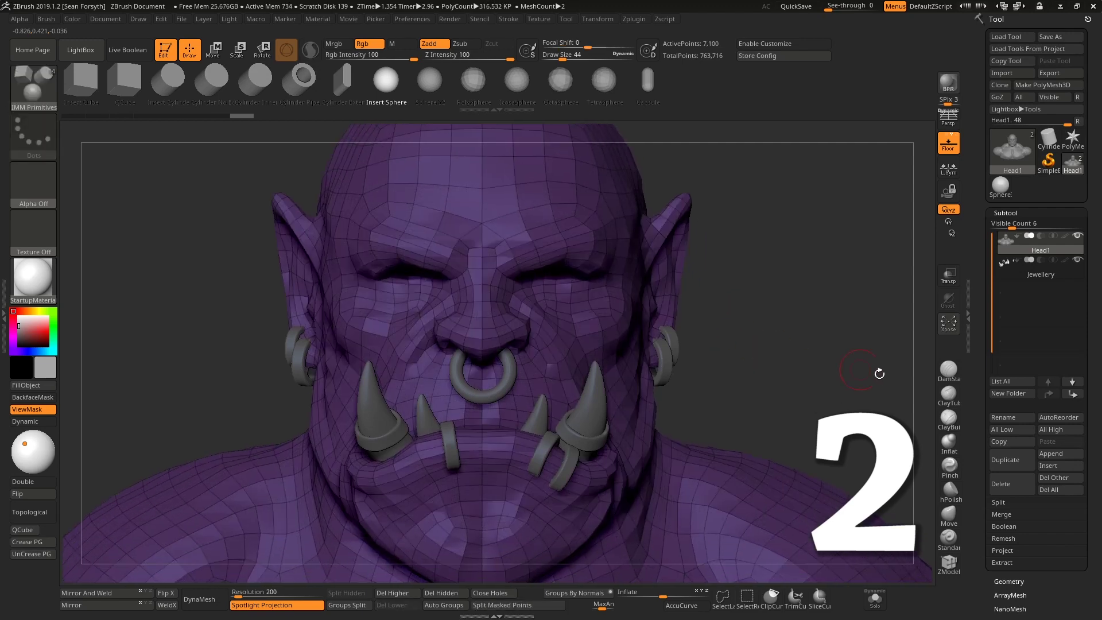
# Set the head to subdivision level 4, delete its lower levels and hide the polyframe.
pyautogui.click(1028, 582)
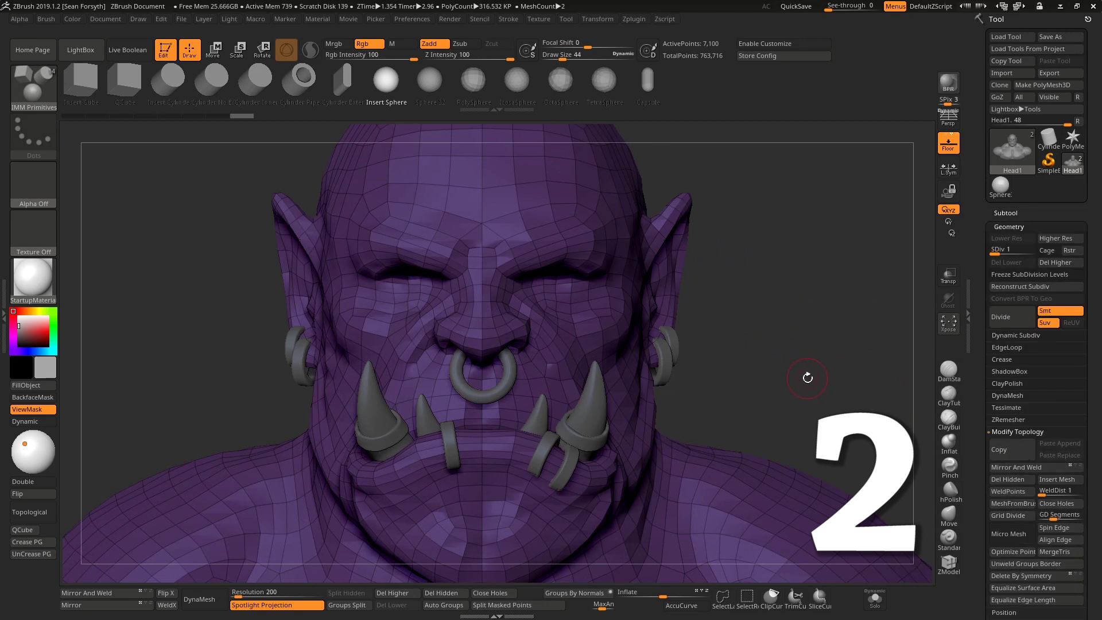
pyautogui.moveTo(998, 251); pyautogui.dragTo(1034, 251)
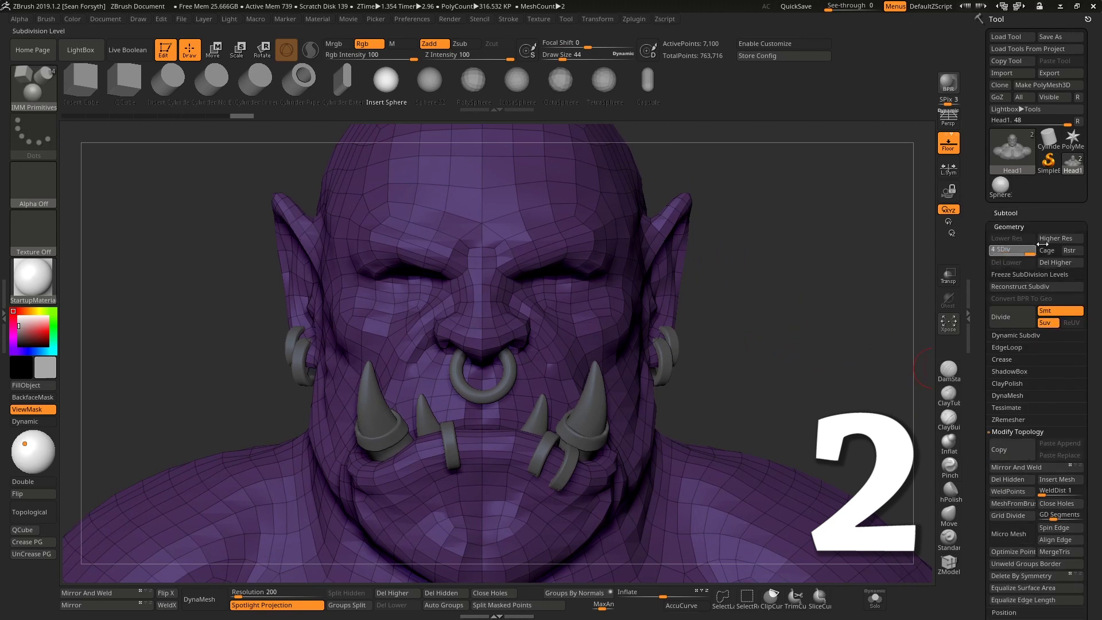
pyautogui.click(1027, 262)
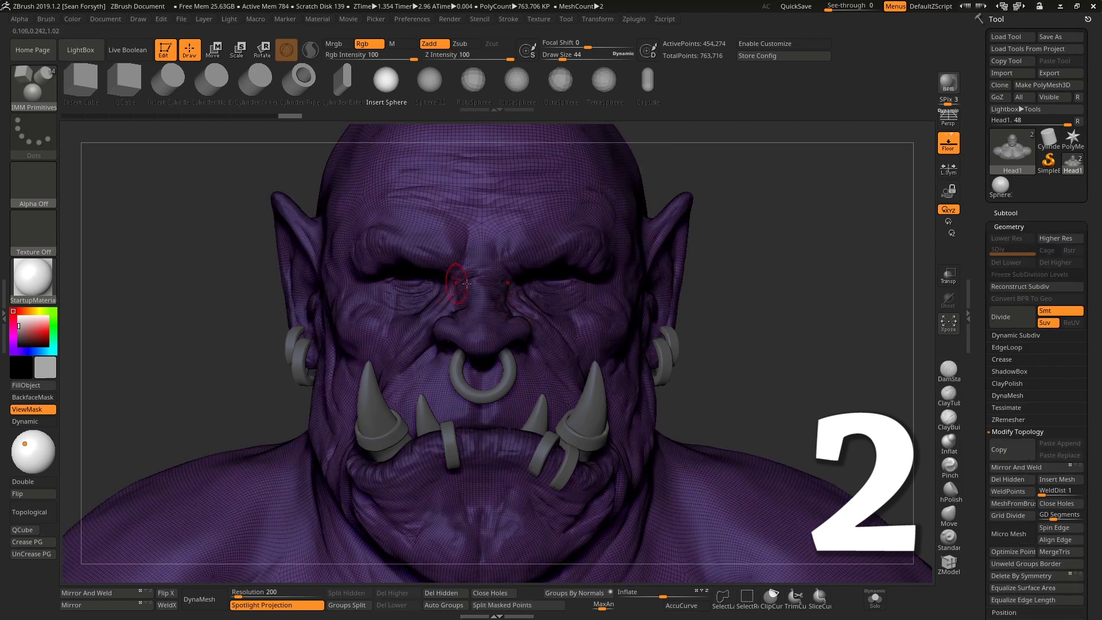
pyautogui.keyDown('alt'); pyautogui.moveTo(798, 269); pyautogui.dragTo(787, 301); pyautogui.keyUp('alt')
pyautogui.hotkey('shift', 'f')
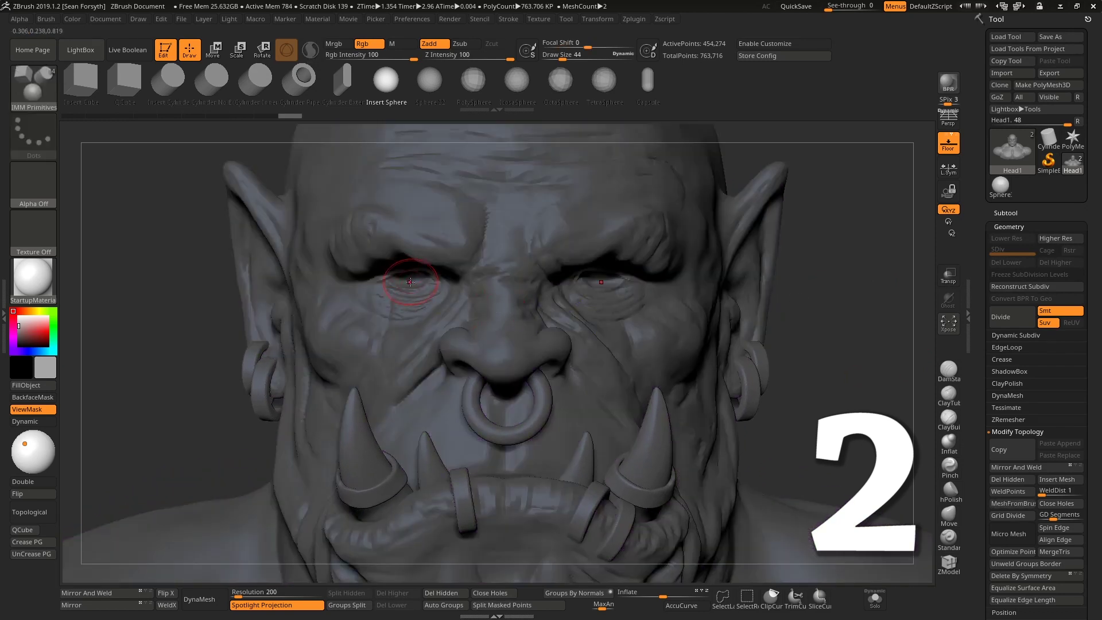
# Insert symmetrical eyeball spheres at the eyes of the head and move them back into the sockets.
pyautogui.moveTo(412, 288); pyautogui.dragTo(412, 298)
pyautogui.moveTo(818, 283)
pyautogui.mouseDown()
pyautogui.moveTo(853, 283)
pyautogui.moveTo(817, 287)
pyautogui.mouseUp()
pyautogui.press('w')
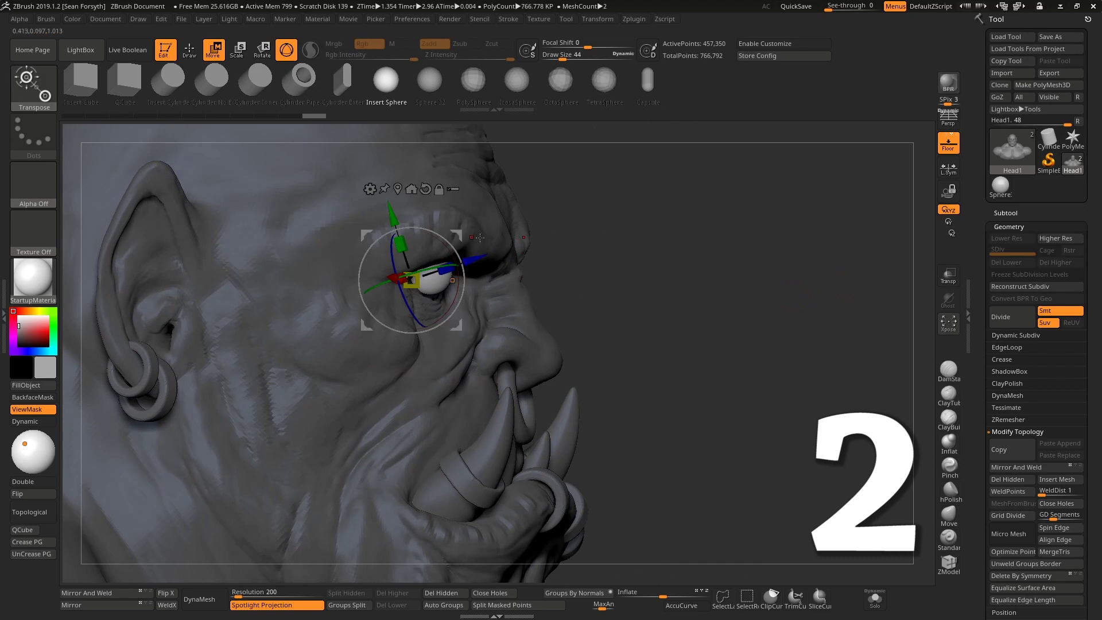
pyautogui.moveTo(459, 237); pyautogui.dragTo(445, 246)
pyautogui.moveTo(574, 273); pyautogui.dragTo(442, 248)
pyautogui.moveTo(570, 245); pyautogui.dragTo(668, 262)
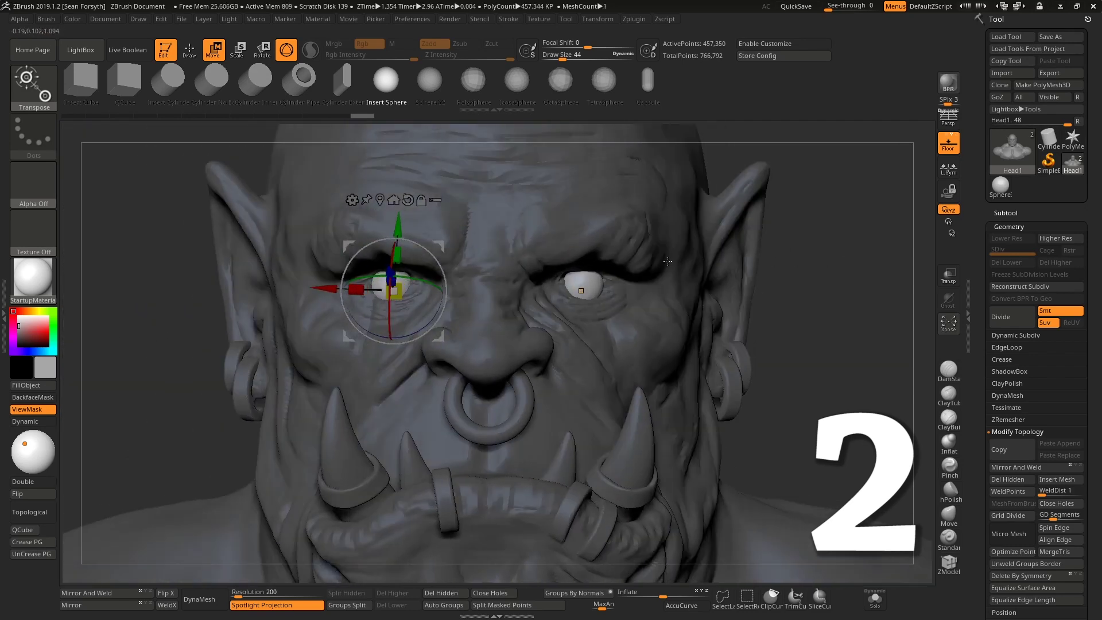
# Fine-tune the rotation and position of the inserted eyeballs from front and side until they fit behind the eyelids.
pyautogui.moveTo(400, 284); pyautogui.dragTo(406, 283)
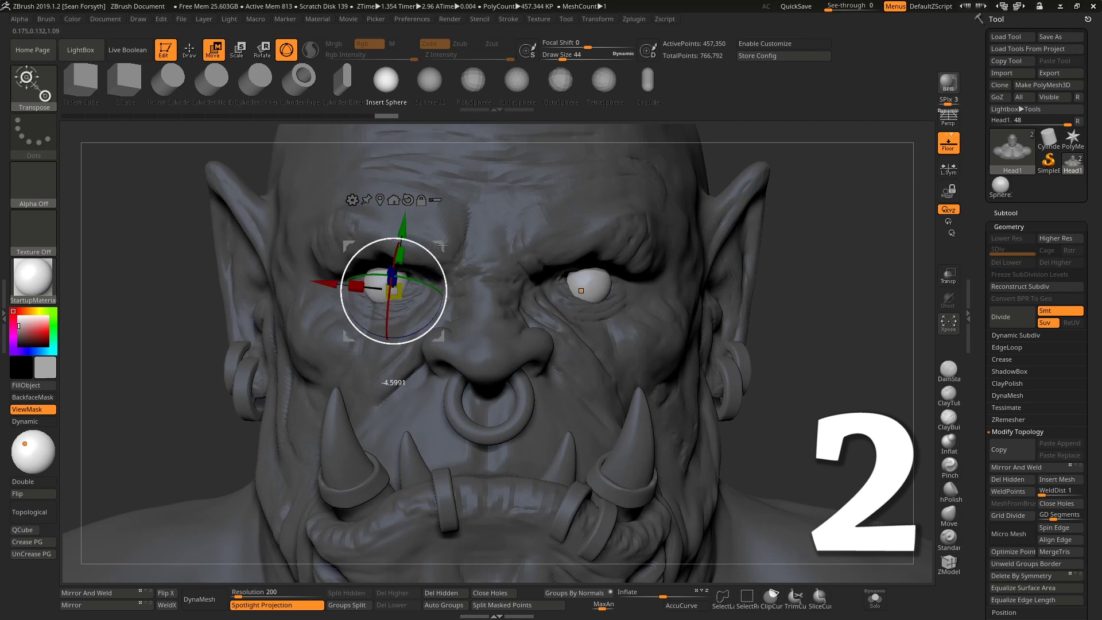
pyautogui.moveTo(439, 246); pyautogui.dragTo(445, 240)
pyautogui.moveTo(753, 281); pyautogui.dragTo(838, 295)
pyautogui.moveTo(447, 237)
pyautogui.mouseDown()
pyautogui.moveTo(445, 208)
pyautogui.moveTo(449, 228)
pyautogui.mouseUp()
pyautogui.moveTo(700, 246); pyautogui.dragTo(786, 250)
pyautogui.moveTo(446, 228); pyautogui.dragTo(439, 230)
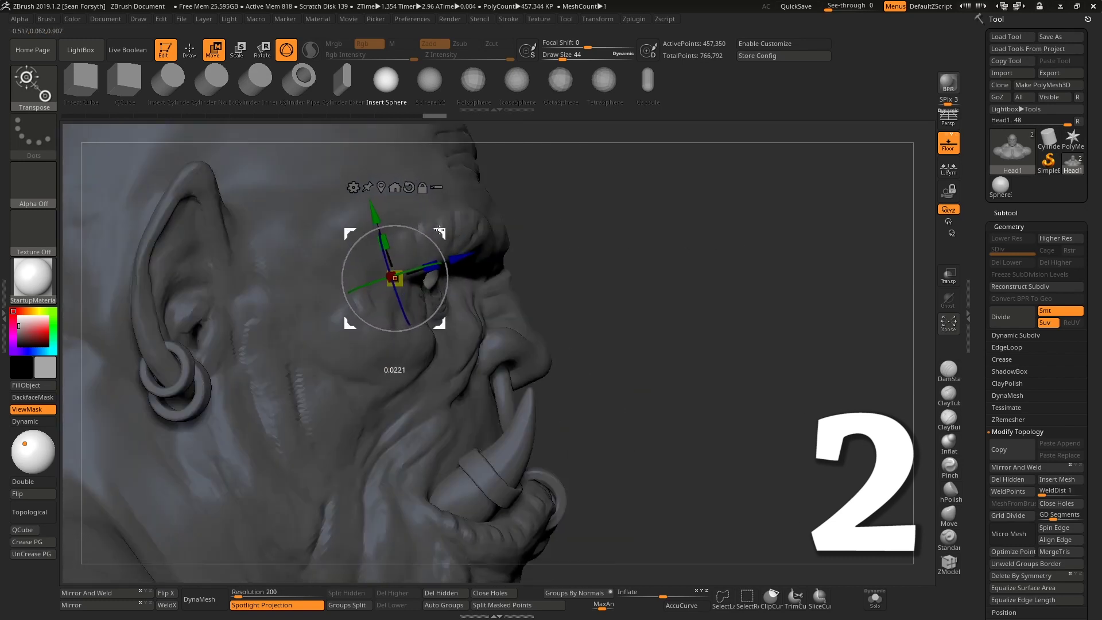
pyautogui.moveTo(700, 322)
pyautogui.mouseDown()
pyautogui.moveTo(825, 321)
pyautogui.moveTo(761, 333)
pyautogui.mouseUp()
pyautogui.press('q')
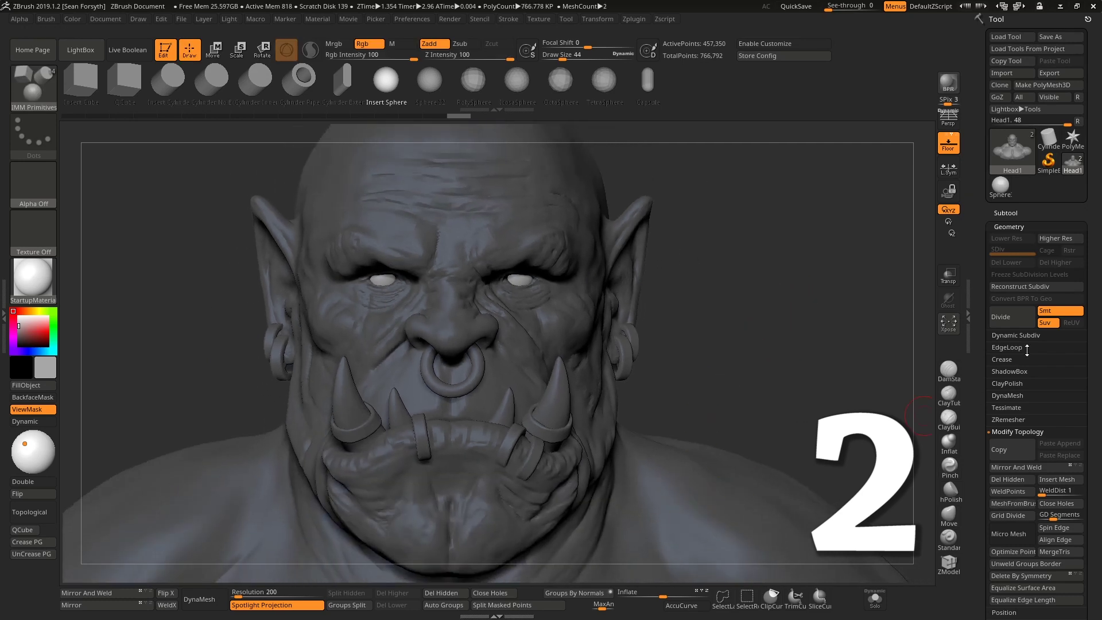
# Split the unmasked eyeballs from the head with Split Unmasked Points and select the eyeball subtool.
pyautogui.click(1006, 213)
pyautogui.click(1002, 503)
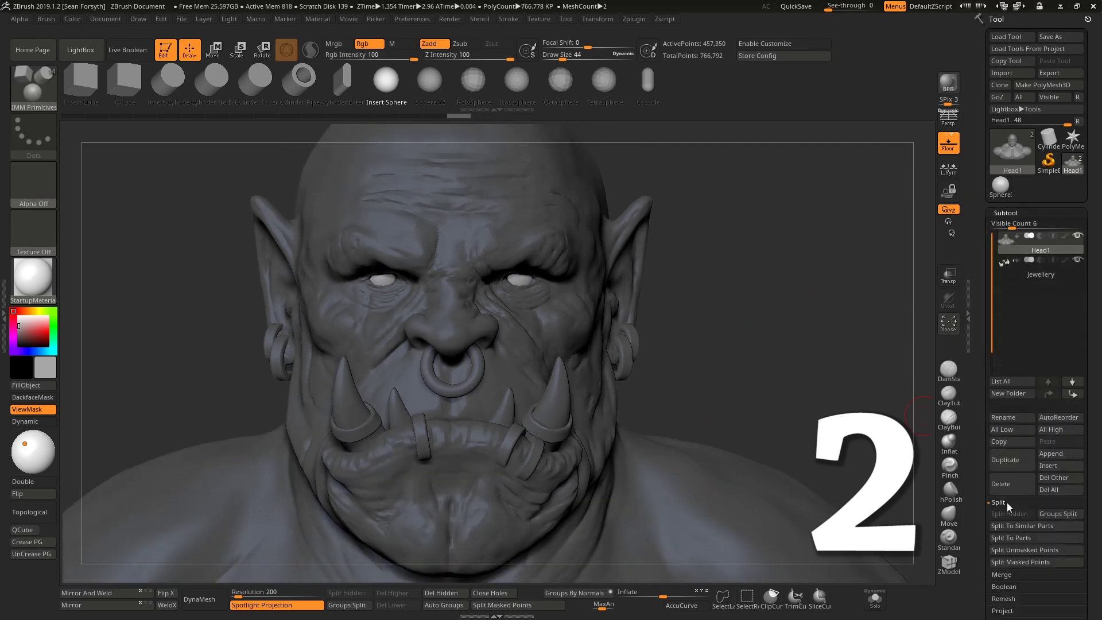
pyautogui.click(1032, 549)
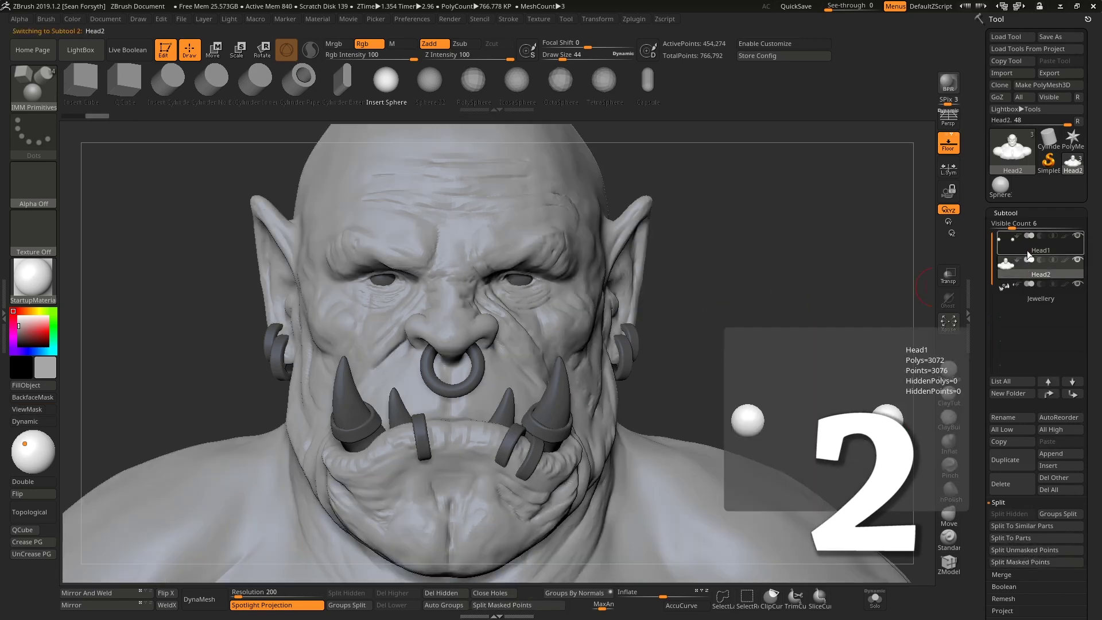
pyautogui.click(1033, 249)
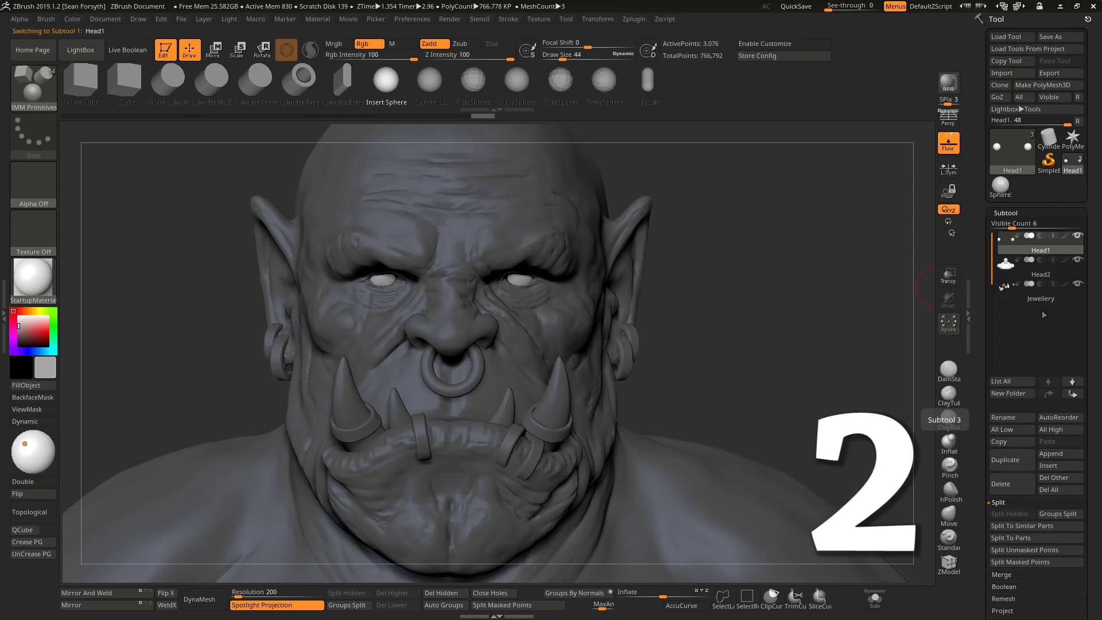
# Select the head subtool and reconstruct its lower subdivision levels with Reconstruct Subdiv until no lower level can be rebuilt.
pyautogui.click(1033, 269)
pyautogui.scroll(-3, 1095, 339)
pyautogui.click(1013, 453)
pyautogui.moveTo(1093, 138); pyautogui.dragTo(1092, 322)
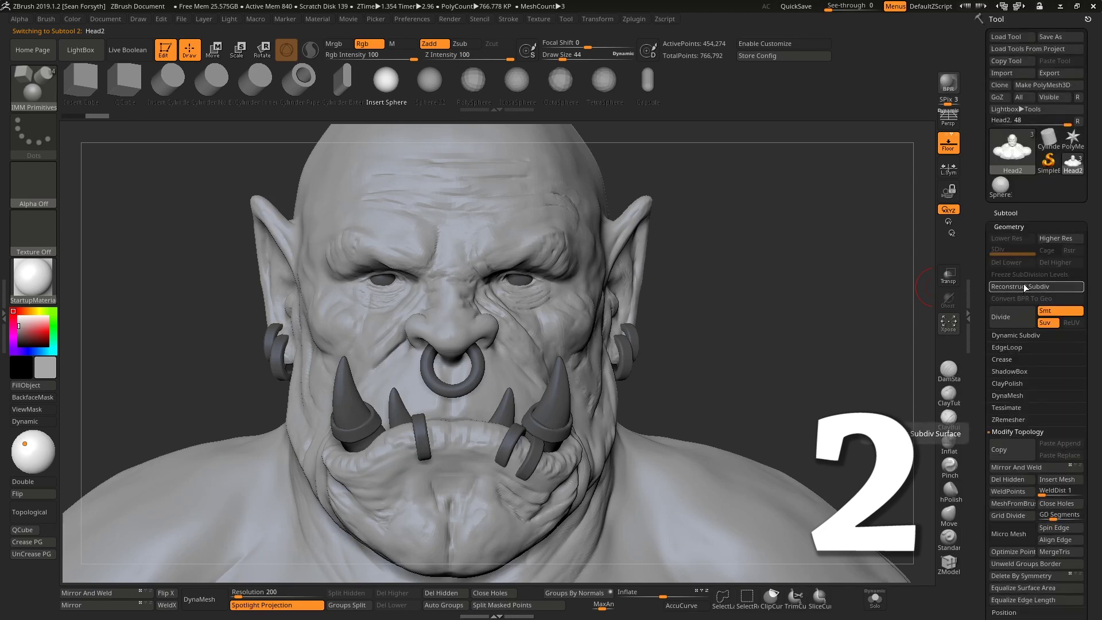
pyautogui.click(1027, 286)
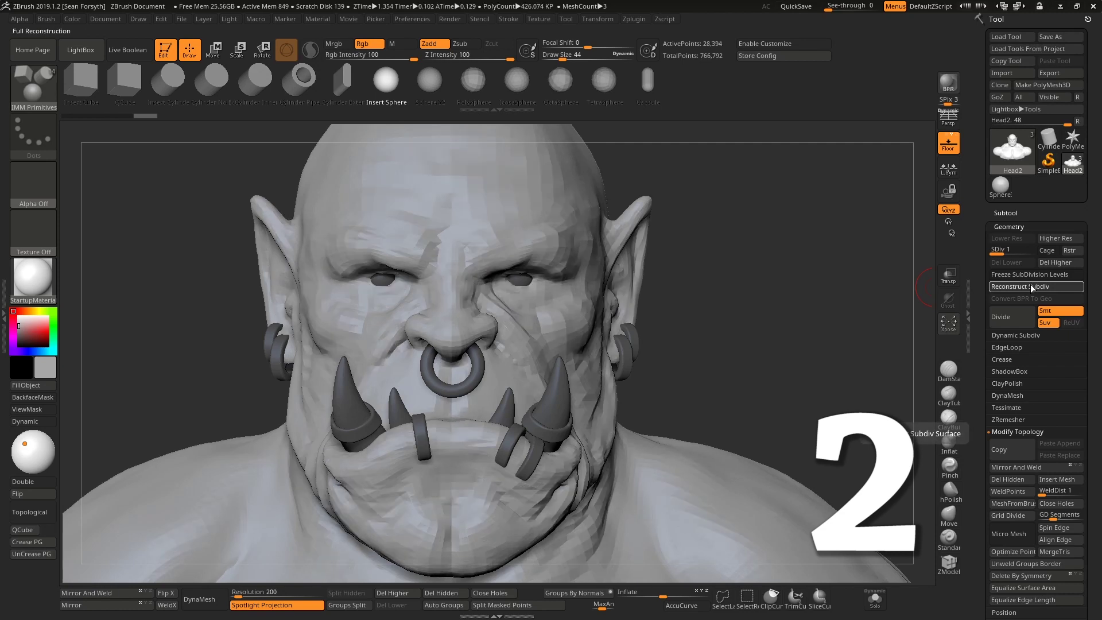
pyautogui.click(1029, 286)
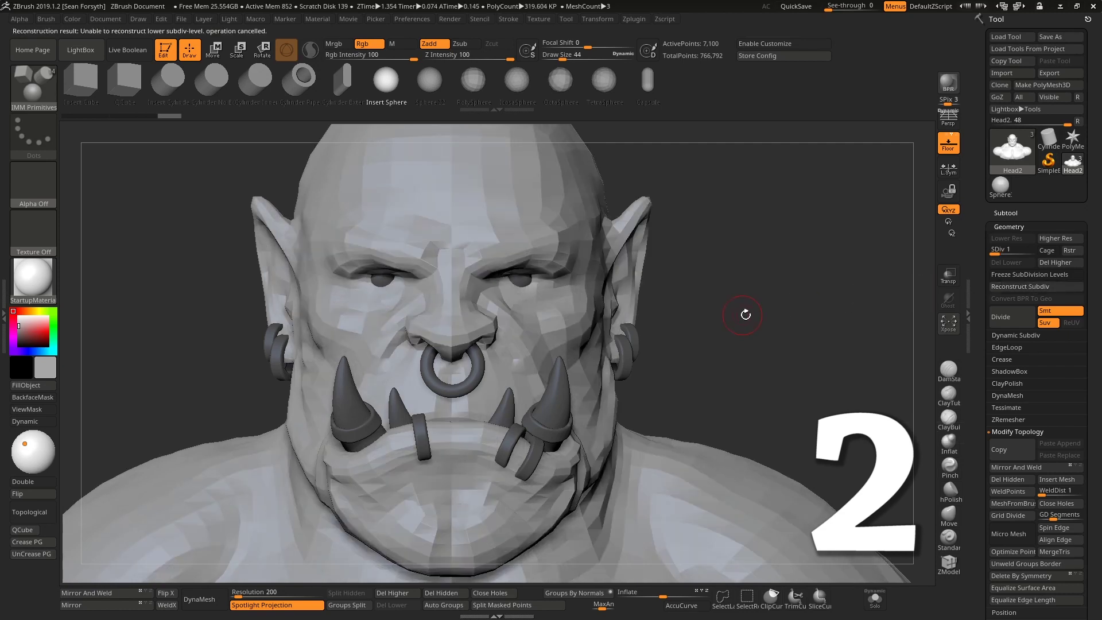
# Set the head back to subdivision level 4 and check its polyframe.
pyautogui.click(779, 338)
pyautogui.press('f')
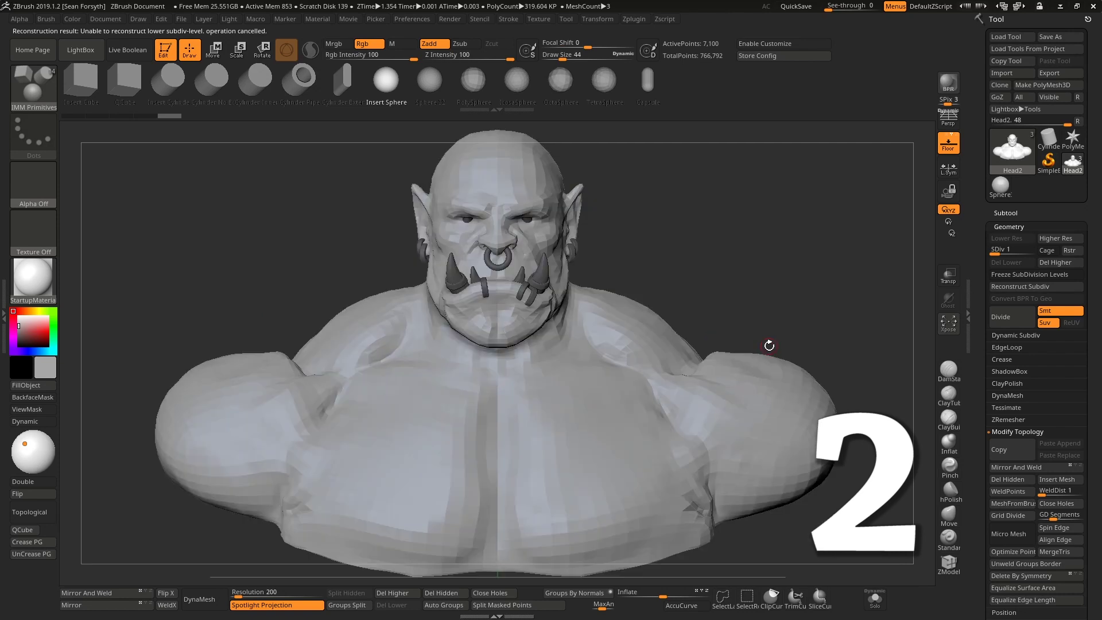
pyautogui.keyDown('alt'); pyautogui.moveTo(779, 291); pyautogui.dragTo(777, 383); pyautogui.keyUp('alt')
pyautogui.press('d')
pyautogui.press('d')
pyautogui.press('d')
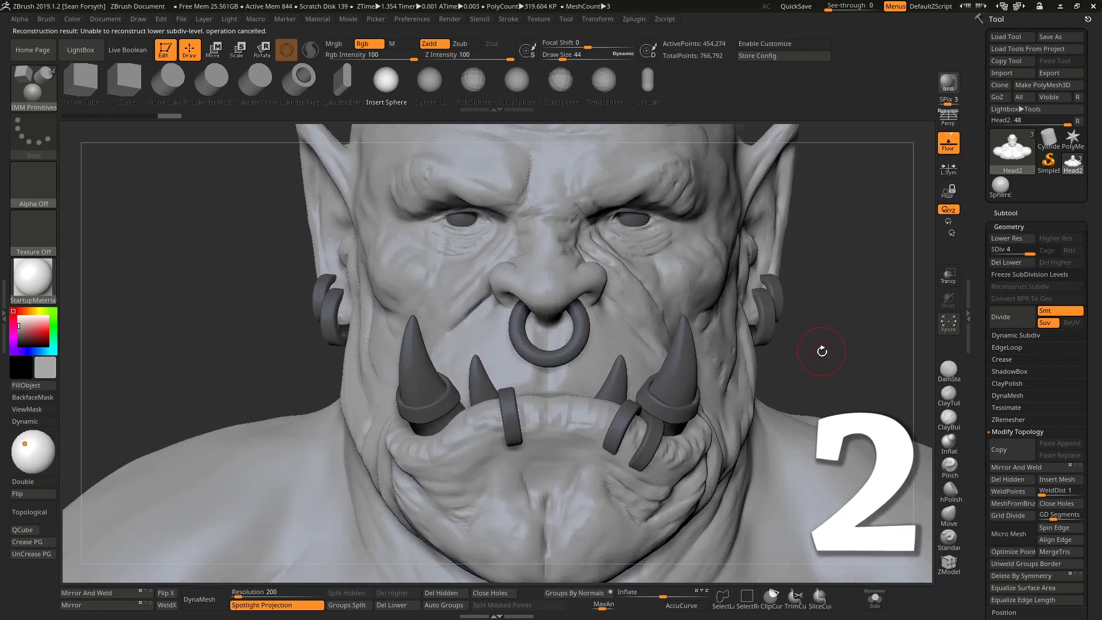
pyautogui.hotkey('shift', 'f')
pyautogui.keyDown('alt'); pyautogui.moveTo(902, 304); pyautogui.dragTo(829, 344); pyautogui.keyUp('alt')
pyautogui.hotkey('shift', 'f')
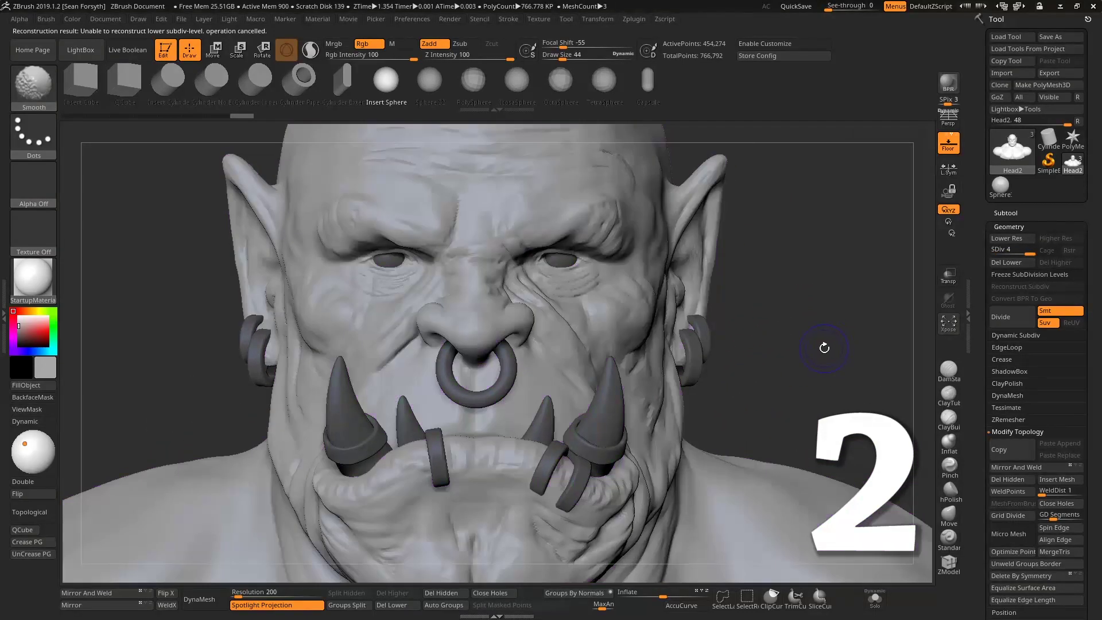
# Select the split-off eyeball subtool Head1 and delete it from the orc.
pyautogui.click(1016, 213)
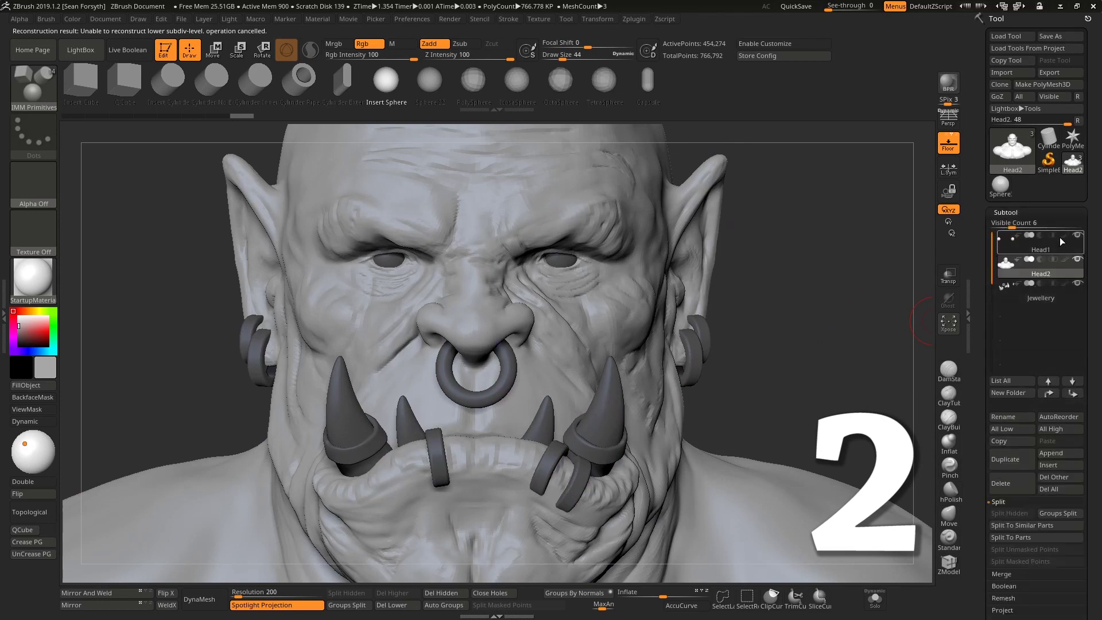
pyautogui.click(1063, 248)
pyautogui.click(1001, 483)
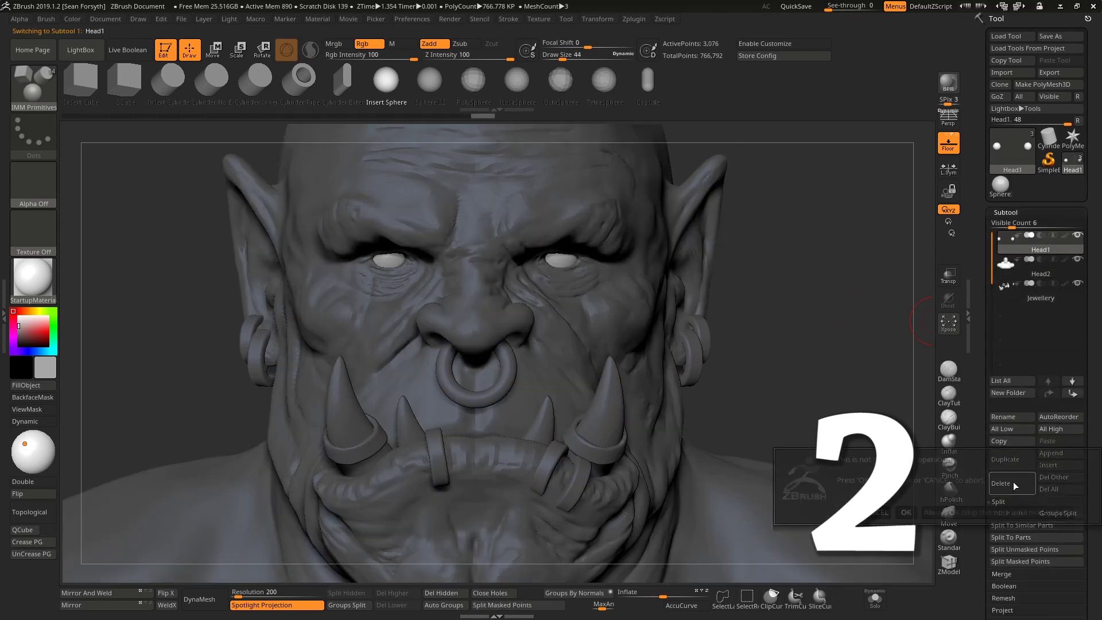
pyautogui.click(907, 512)
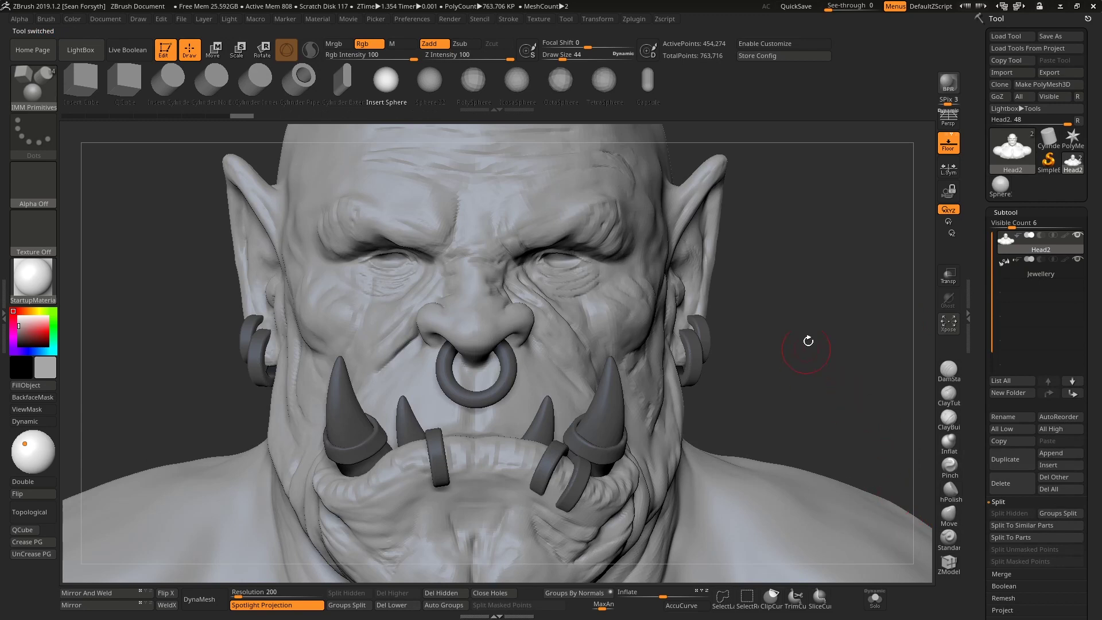
pyautogui.moveTo(809, 330); pyautogui.dragTo(706, 130)
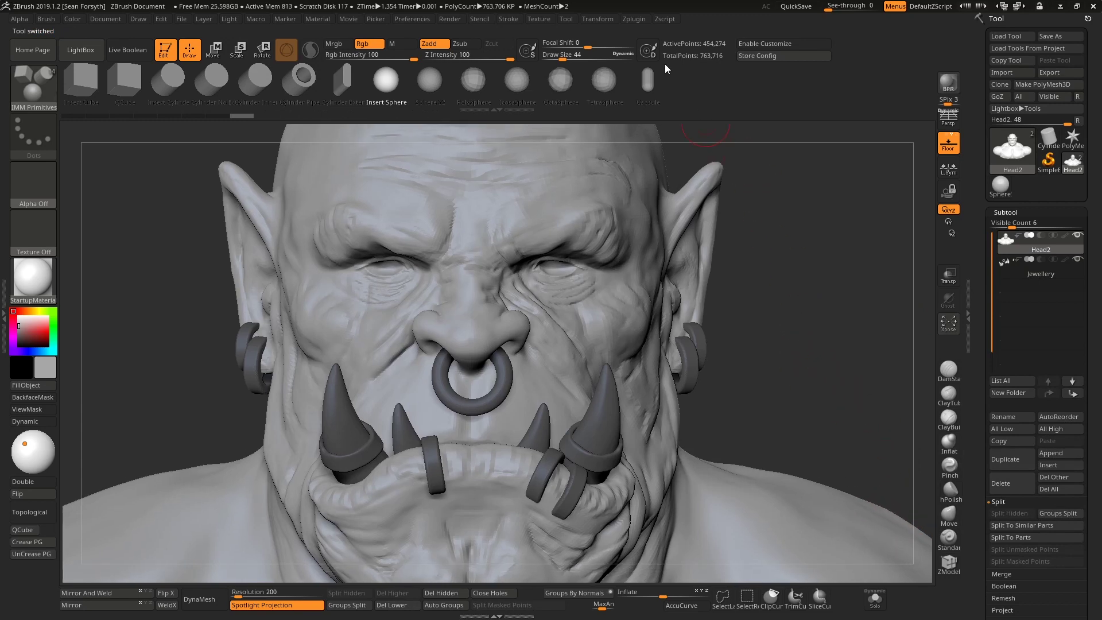
# Look at the EasyPrimitives offered by the Ryan's Tools plugin.
pyautogui.click(635, 19)
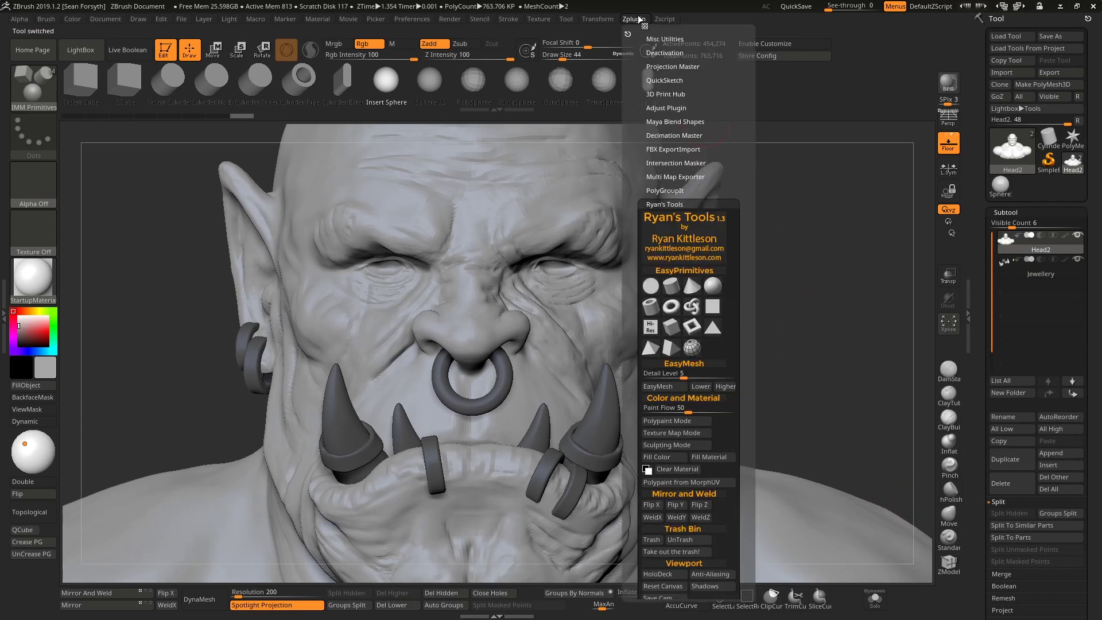
pyautogui.click(670, 204)
pyautogui.click(671, 204)
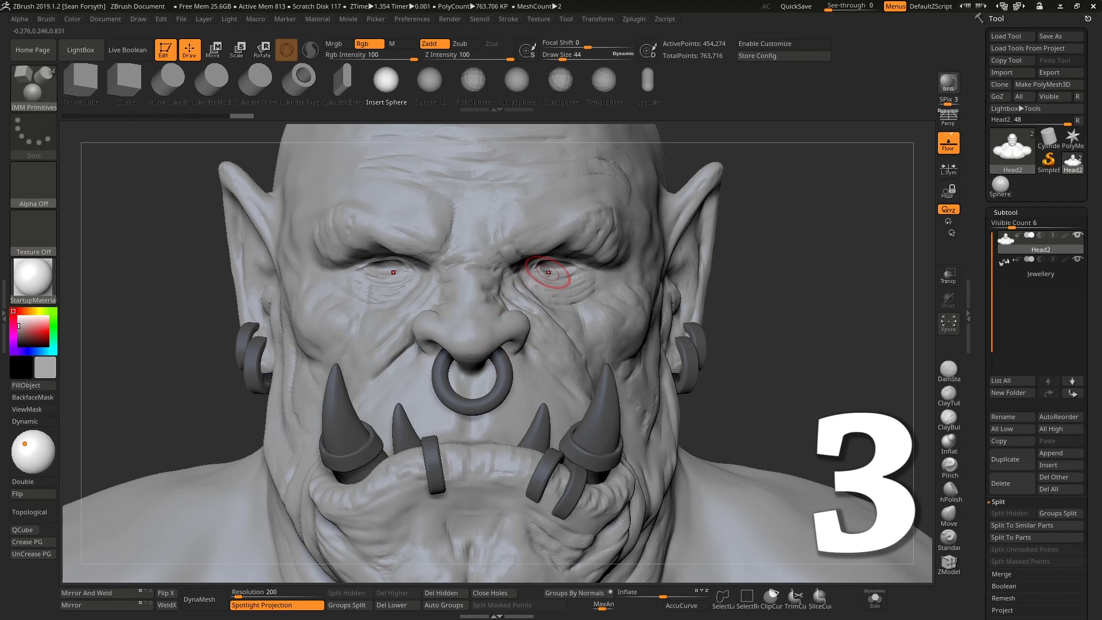
# Switch to the Standard brush and symmetrically mask both eye areas on the head.
pyautogui.press('b')
pyautogui.press('s')
pyautogui.press('t')
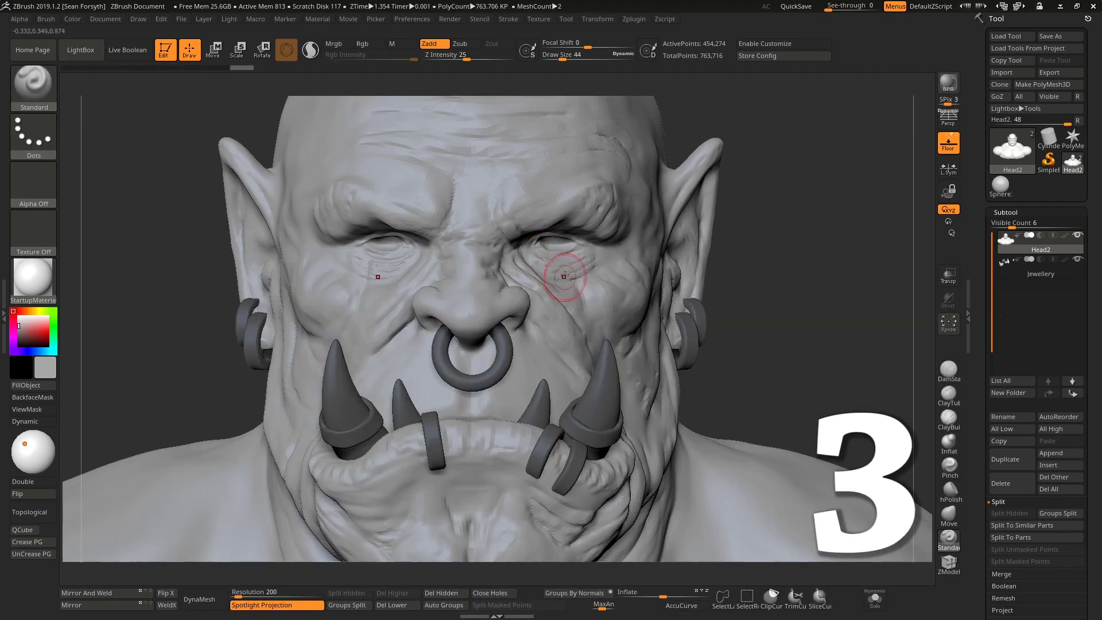
pyautogui.keyDown('ctrl'); pyautogui.moveTo(563, 245); pyautogui.dragTo(551, 245); pyautogui.keyUp('ctrl')
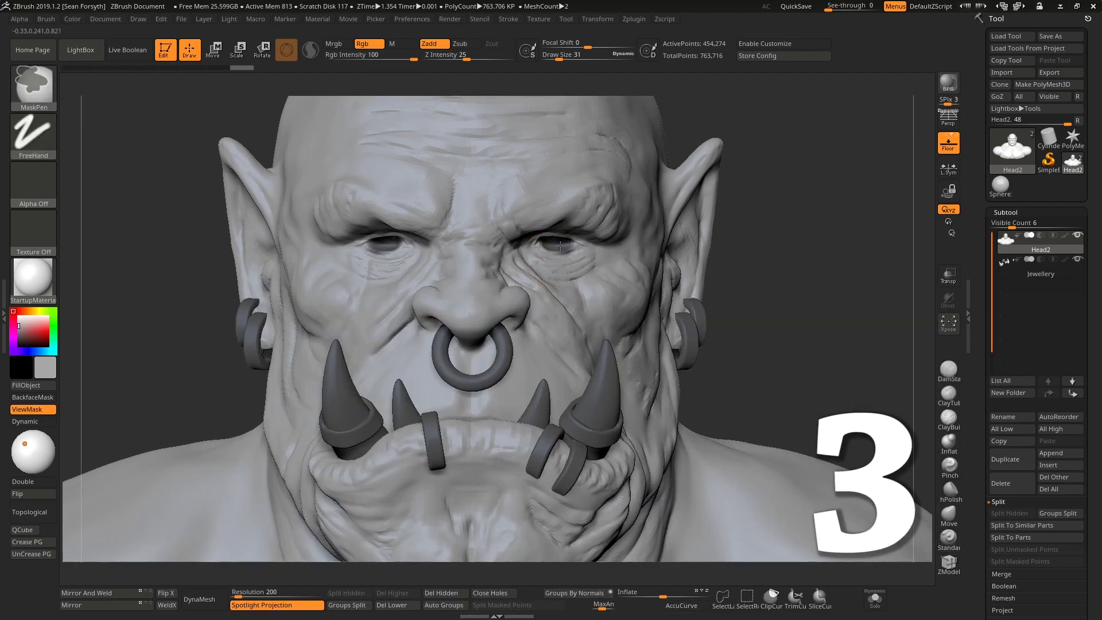
# Create sphere eyeballs at the masked eye areas with the EasyPrimitives sphere from Ryan's Tools.
pyautogui.click(640, 17)
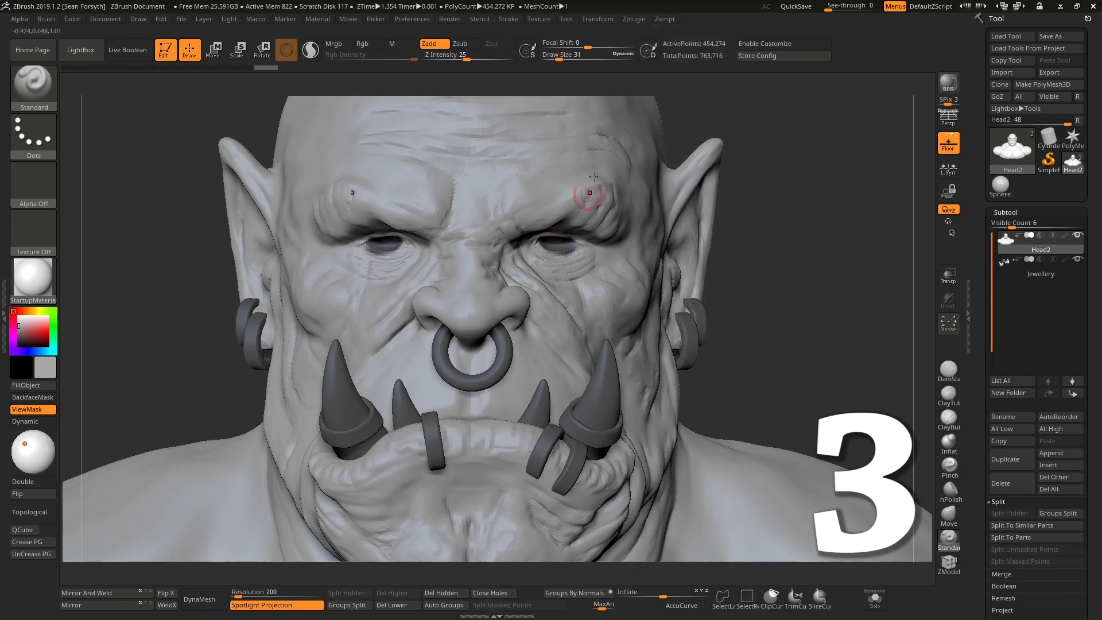
pyautogui.click(634, 17)
pyautogui.click(712, 286)
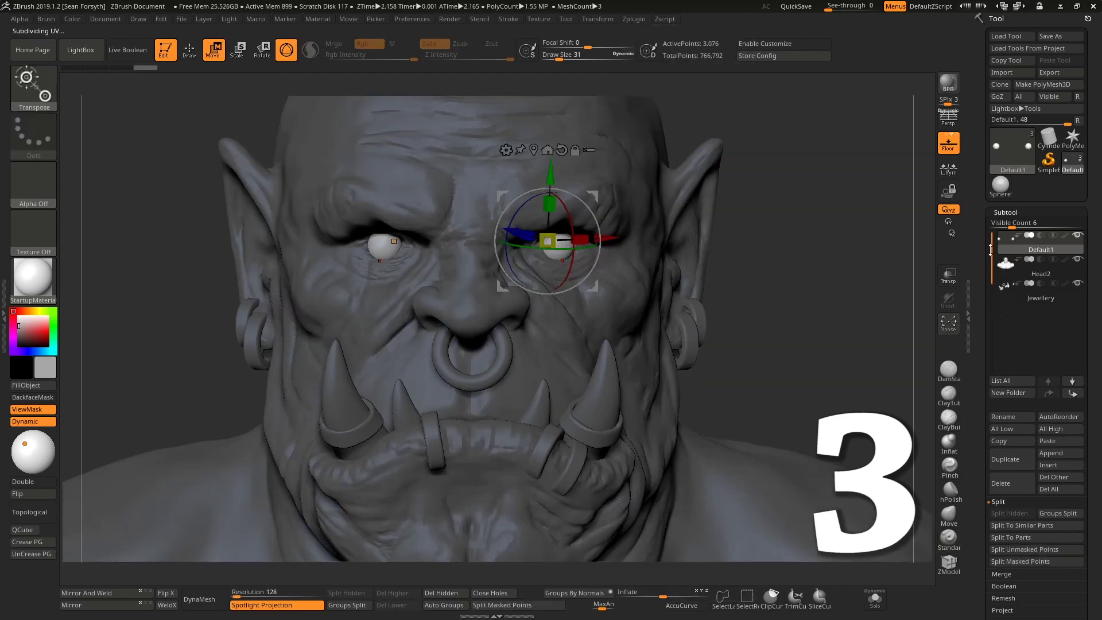
# Move the new sphere eyeballs back into the sockets from the side view so they sit behind the eyelids.
pyautogui.moveTo(794, 303); pyautogui.dragTo(627, 229)
pyautogui.moveTo(855, 200); pyautogui.dragTo(612, 198)
pyautogui.moveTo(253, 418); pyautogui.dragTo(459, 418)
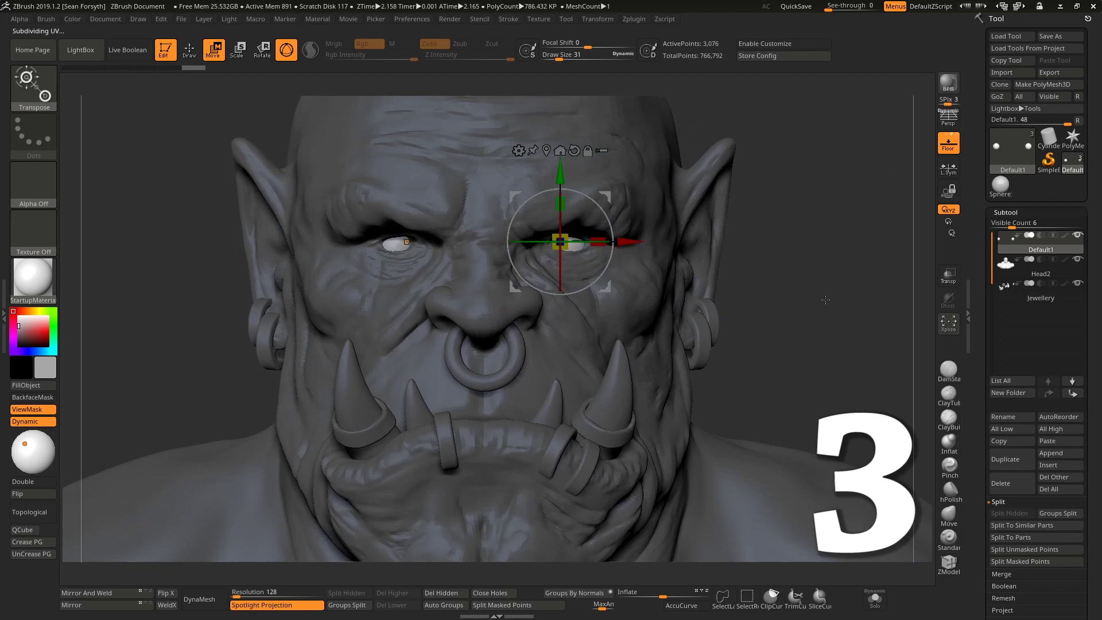
# Delete the EasyPrimitives eyeball subtool Default1.
pyautogui.click(1006, 483)
pyautogui.click(874, 509)
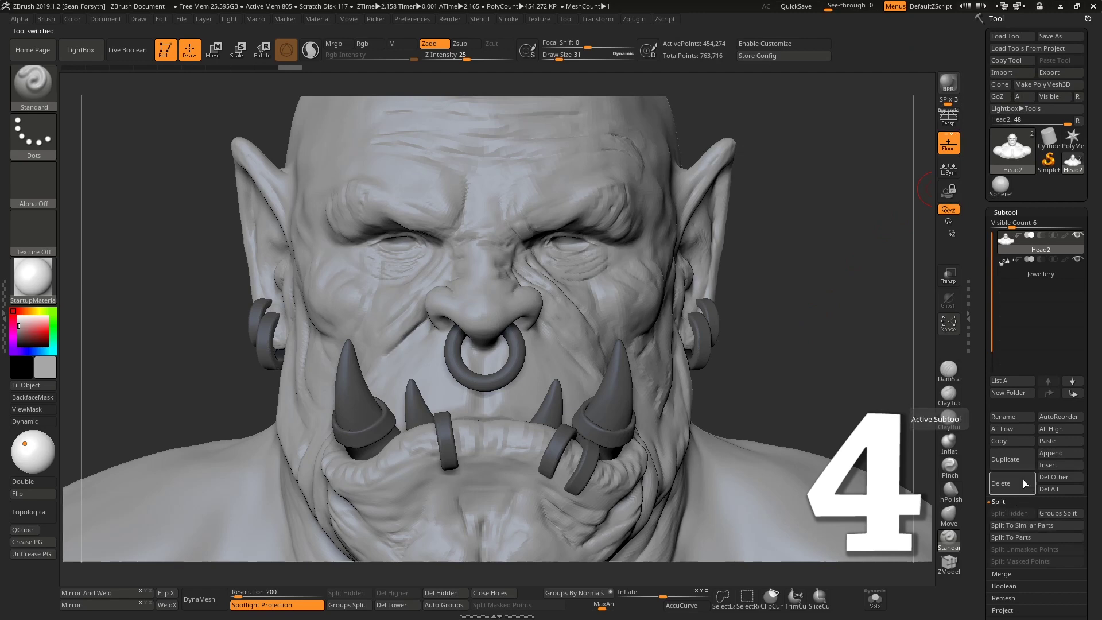
# Append a PolyMesh3D star subtool and replace its mesh by importing eyeball.obj.
pyautogui.click(1035, 459)
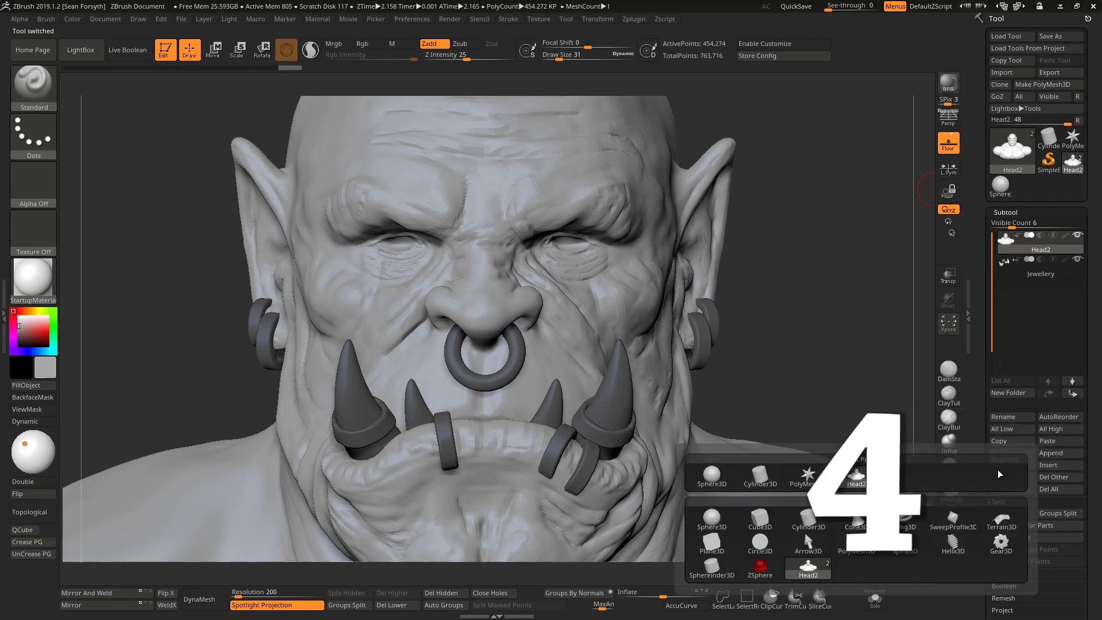
pyautogui.click(807, 476)
pyautogui.click(1038, 298)
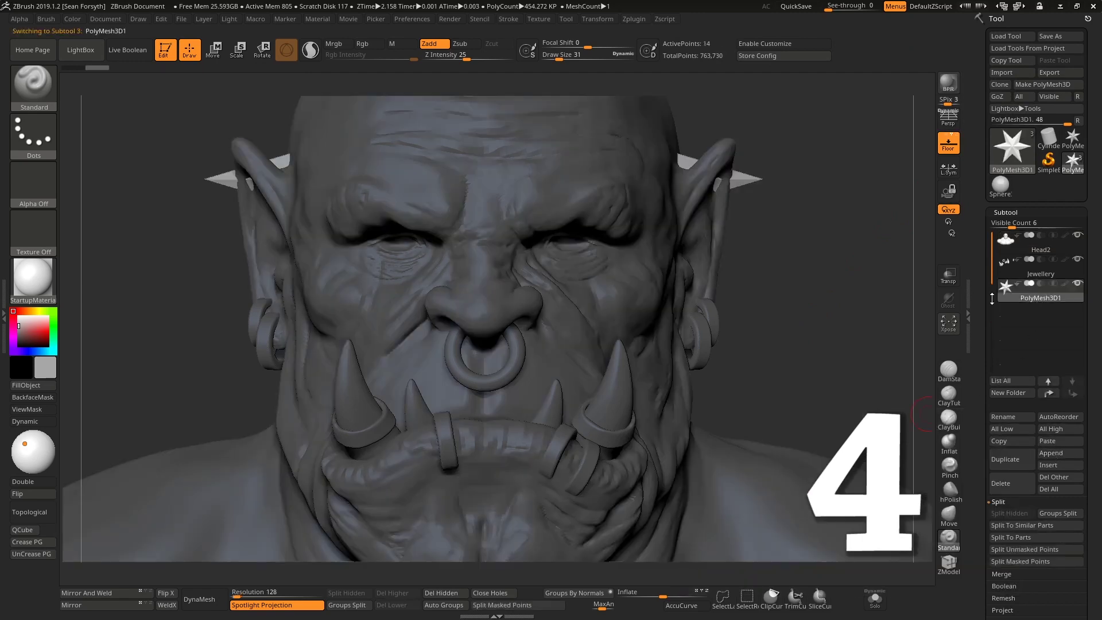
pyautogui.click(1005, 73)
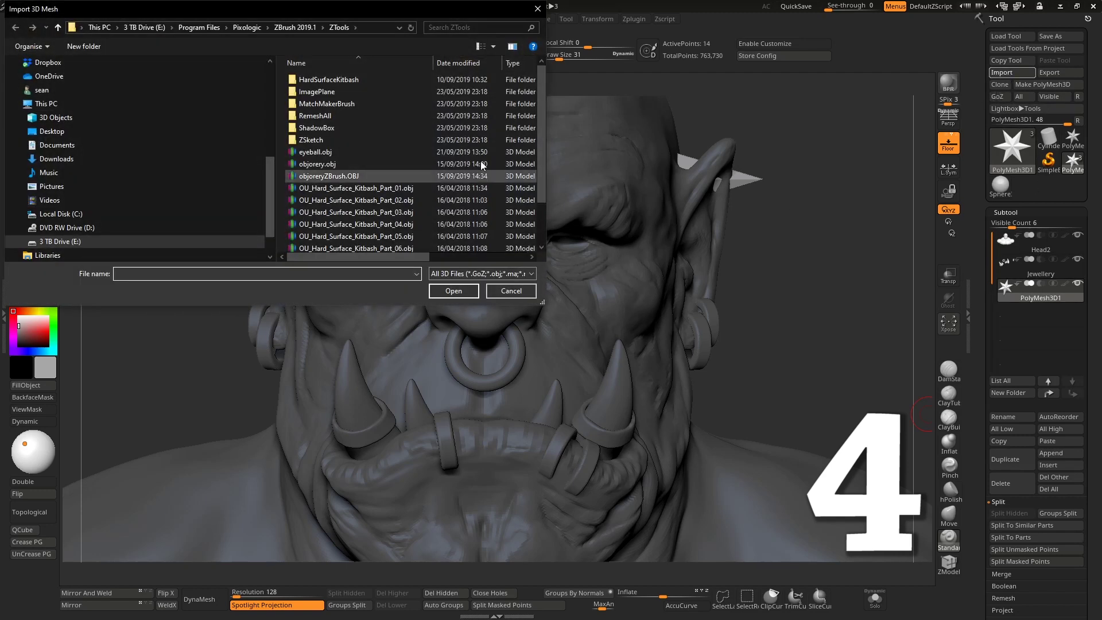
pyautogui.doubleClick(363, 153)
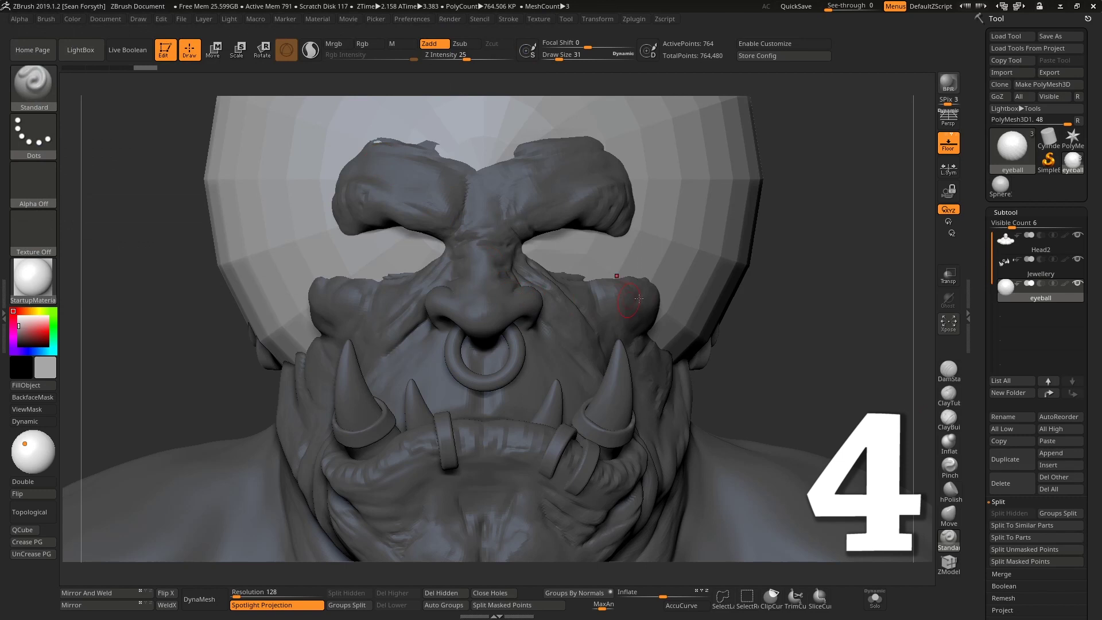
# Scale down the imported eyeball and move it toward one side of the head.
pyautogui.keyDown('alt'); pyautogui.moveTo(800, 298); pyautogui.dragTo(767, 219); pyautogui.keyUp('alt')
pyautogui.press('w')
pyautogui.moveTo(565, 256); pyautogui.dragTo(382, 296)
pyautogui.press('q')
pyautogui.moveTo(706, 226)
pyautogui.keyDown('alt'); pyautogui.mouseDown()
pyautogui.moveTo(726, 226)
pyautogui.moveTo(716, 234)
pyautogui.moveTo(743, 221)
pyautogui.moveTo(726, 204)
pyautogui.moveTo(706, 213)
pyautogui.mouseUp(); pyautogui.keyUp('alt')
# Examine the imported eyeball's polygroups by showing the polyframe and isolating its parts, ending with the whole eyeball visible.
pyautogui.hotkey('shift', 'f')
pyautogui.hotkey('ctrl', 'shift')
pyautogui.keyDown('ctrl'); pyautogui.keyDown('shift'); pyautogui.click(315, 250); pyautogui.keyUp('shift'); pyautogui.keyUp('ctrl')
pyautogui.keyDown('ctrl'); pyautogui.keyDown('shift'); pyautogui.click(346, 253); pyautogui.keyUp('shift'); pyautogui.keyUp('ctrl')
pyautogui.keyDown('ctrl'); pyautogui.keyDown('shift'); pyautogui.click(741, 212); pyautogui.keyUp('shift'); pyautogui.keyUp('ctrl')
# Fit the imported eyeball into one eye socket behind the eyelids, adjusting its position from the front and side.
pyautogui.press('w')
pyautogui.moveTo(340, 244); pyautogui.dragTo(307, 278)
pyautogui.moveTo(383, 205); pyautogui.dragTo(558, 194)
pyautogui.moveTo(544, 198); pyautogui.dragTo(660, 195)
pyautogui.moveTo(772, 212); pyautogui.dragTo(671, 178)
pyautogui.moveTo(616, 238); pyautogui.dragTo(617, 245)
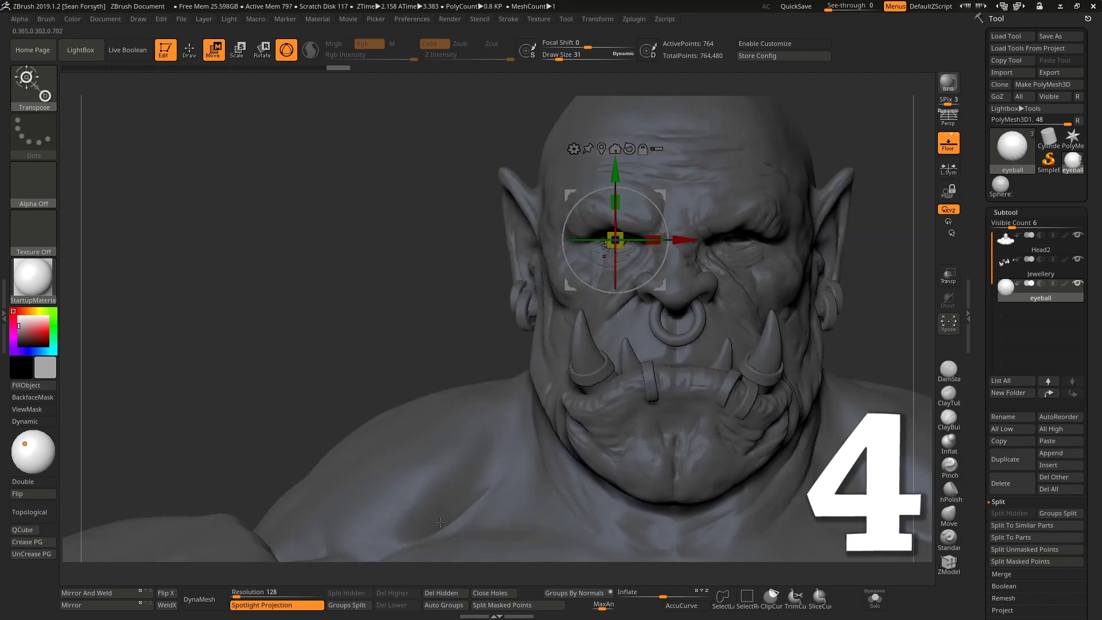
# Mirror the fitted eyeball to the opposite eye socket with Mirror And Weld.
pyautogui.click(106, 593)
pyautogui.press('q')
pyautogui.moveTo(867, 288)
pyautogui.mouseDown()
pyautogui.moveTo(775, 281)
pyautogui.moveTo(972, 266)
pyautogui.mouseUp()
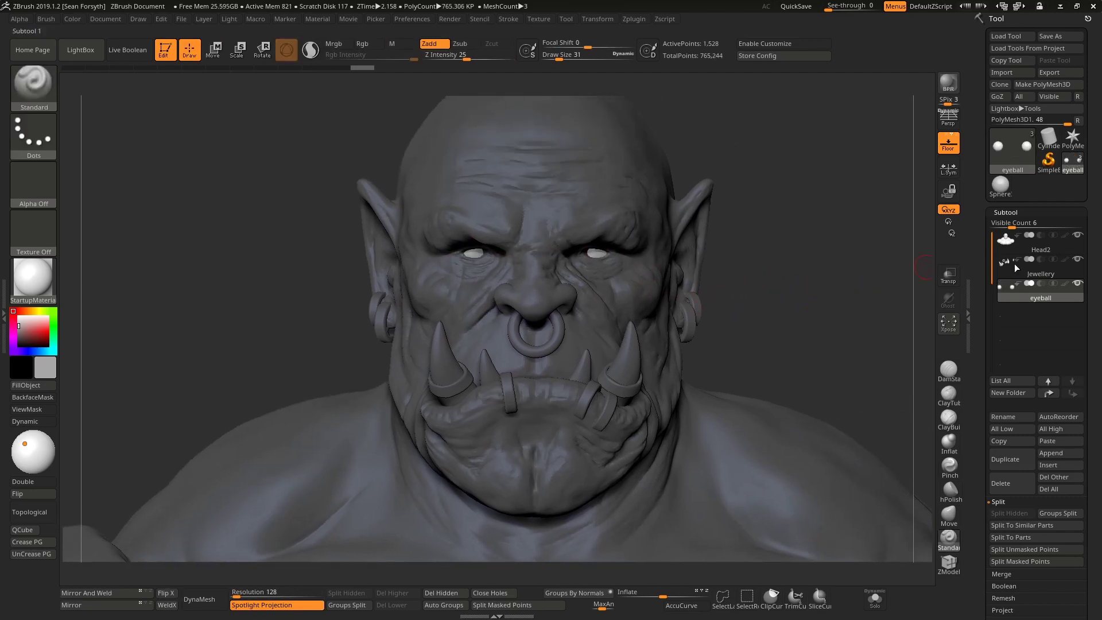
# Delete the imported eyeball subtool and confirm the deletion.
pyautogui.click(1011, 484)
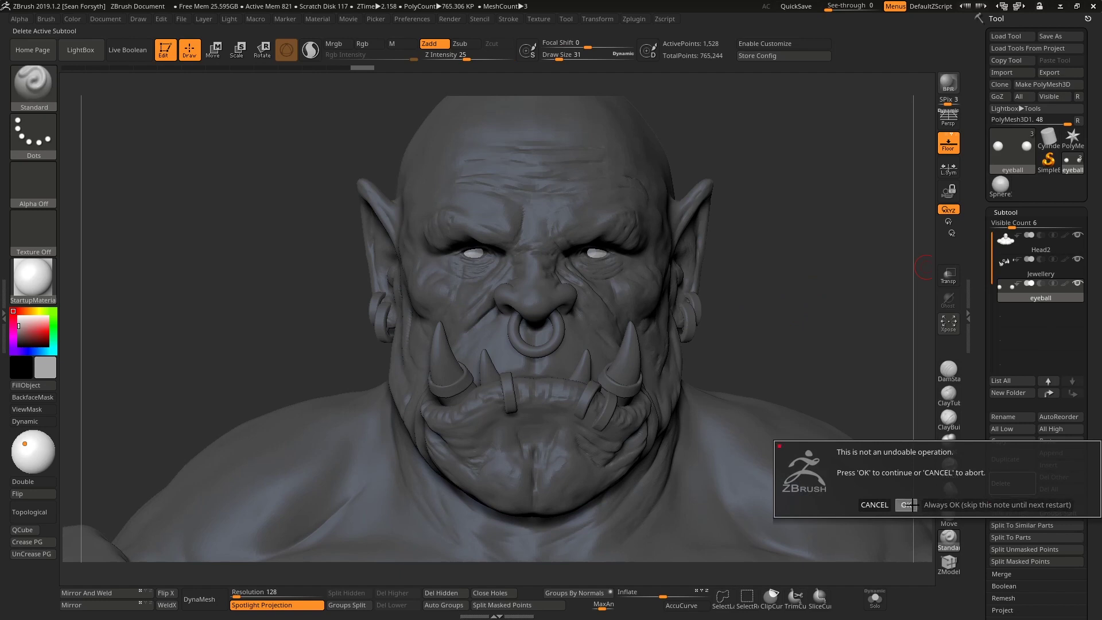
pyautogui.click(906, 505)
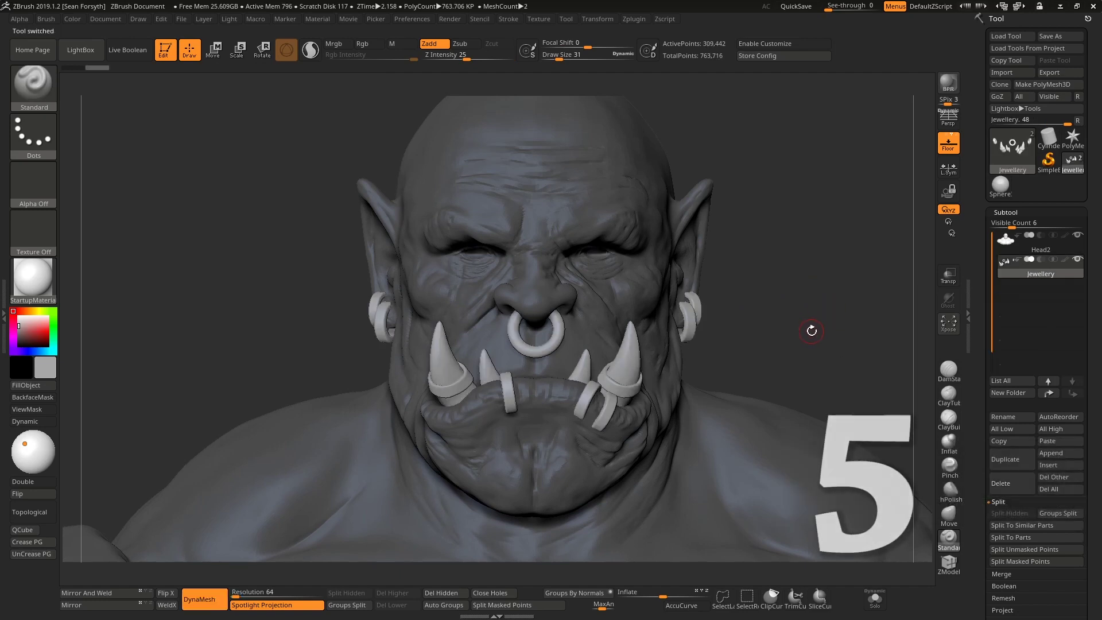
pyautogui.moveTo(817, 315); pyautogui.dragTo(989, 253)
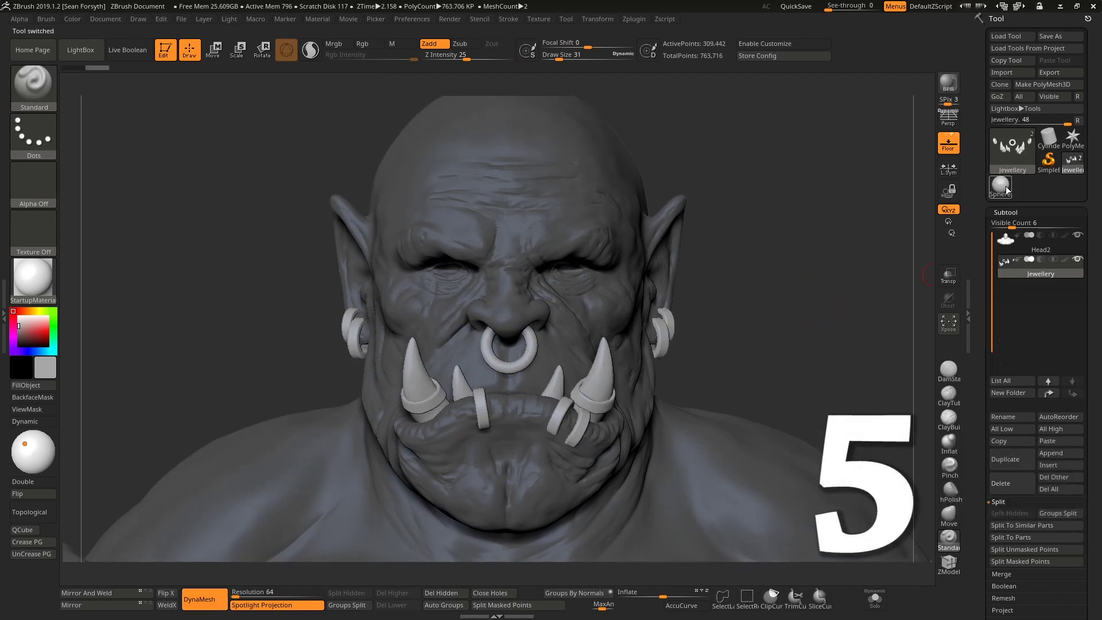
# Switch to the Sphere3D tool and convert it to an editable mesh with Make PolyMesh3D.
pyautogui.click(1002, 185)
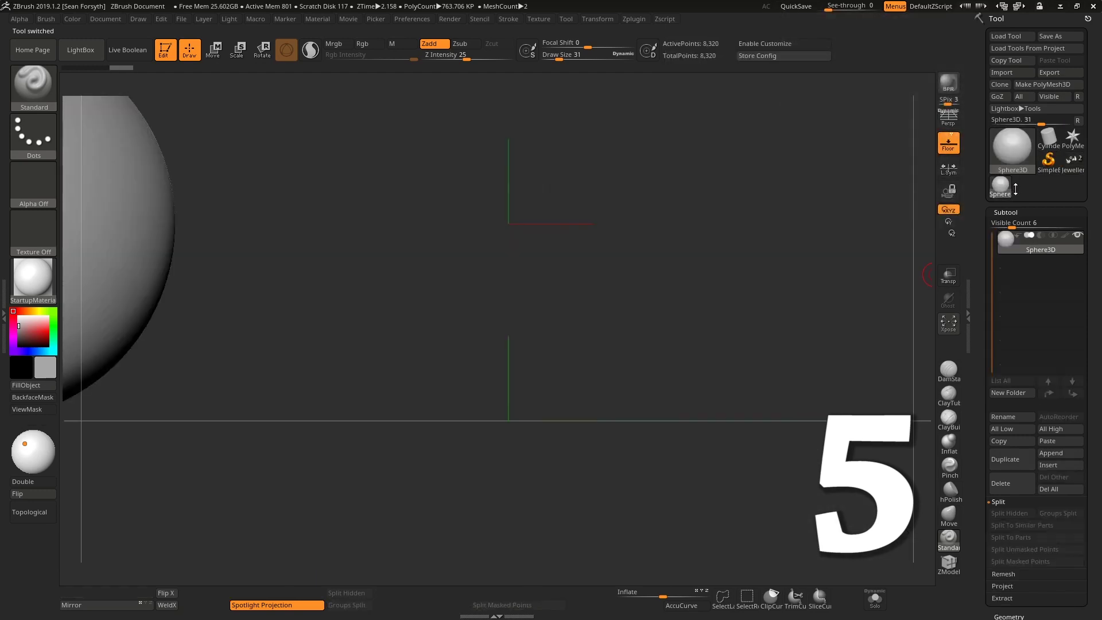
pyautogui.moveTo(636, 260); pyautogui.dragTo(820, 251)
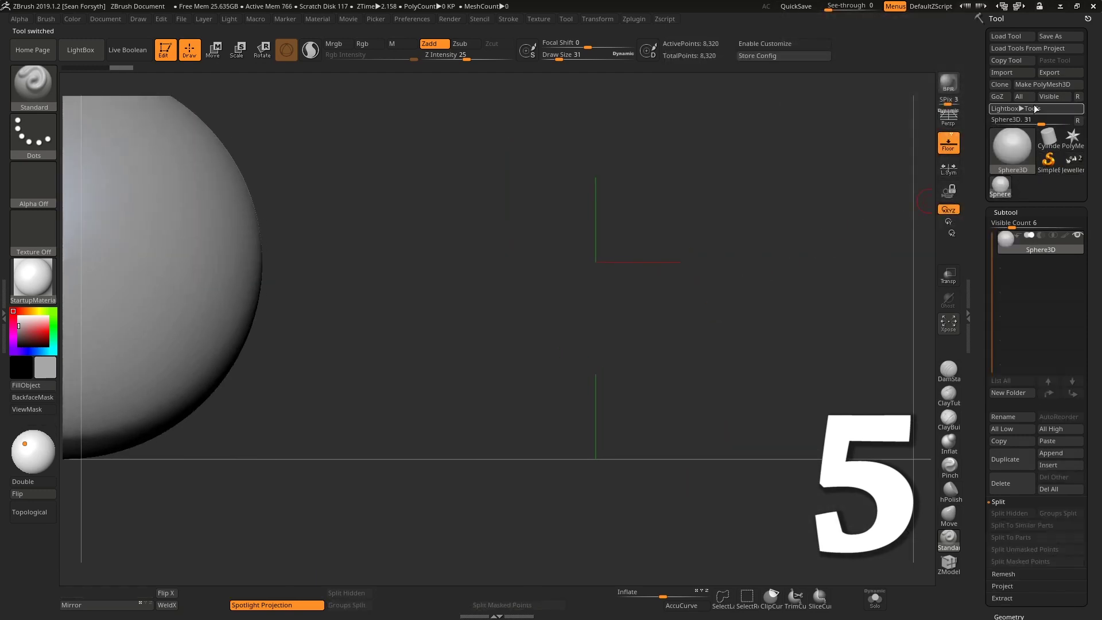
pyautogui.click(1018, 142)
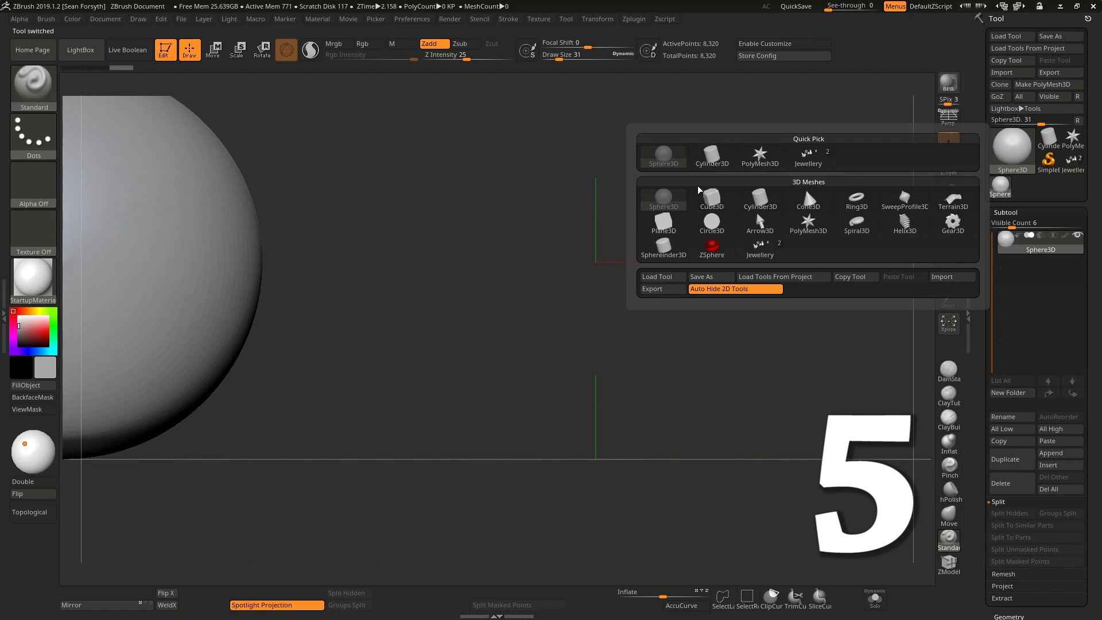
pyautogui.click(678, 195)
pyautogui.click(1053, 88)
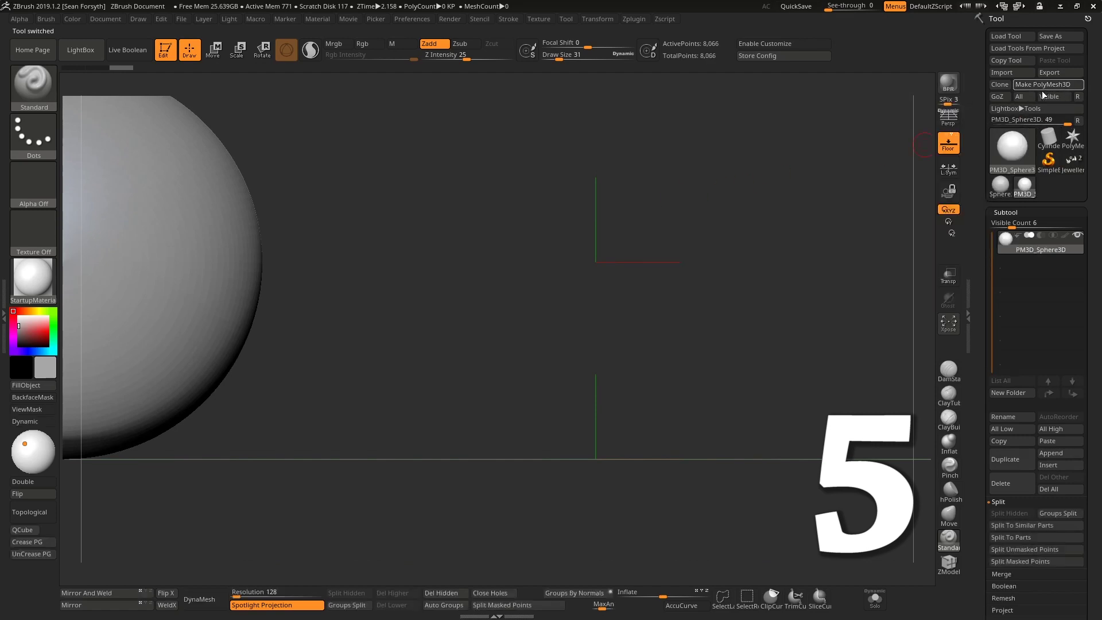
# Reposition the off-centre sphere sideways, show its polyframe and duplicate it across the centre with Mirror And Weld.
pyautogui.keyDown('alt'); pyautogui.moveTo(775, 308); pyautogui.dragTo(718, 292); pyautogui.keyUp('alt')
pyautogui.press('w')
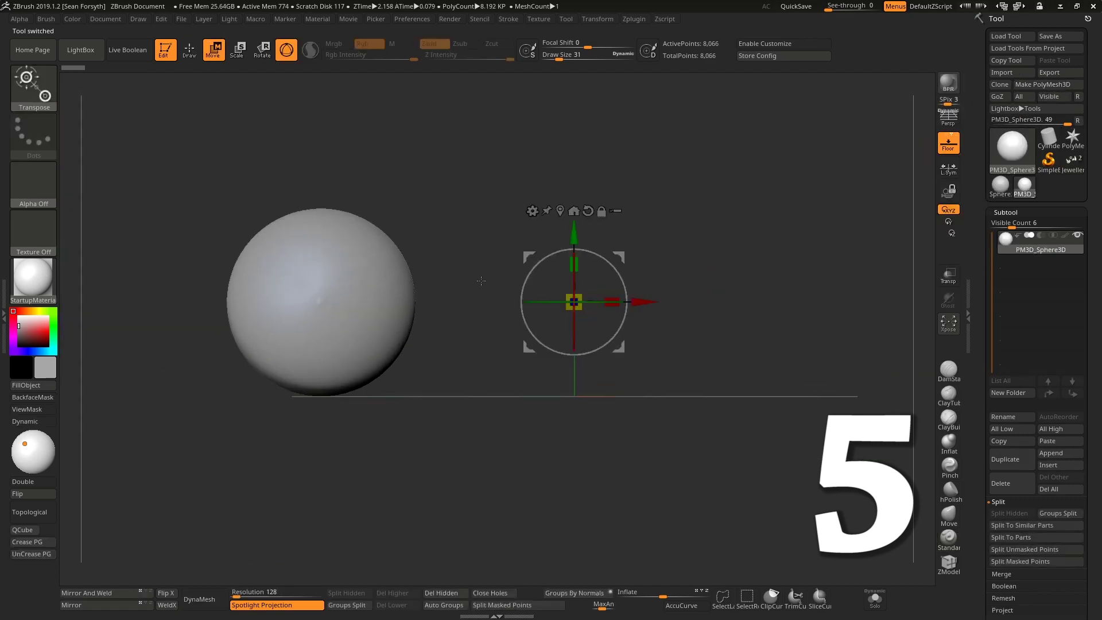
pyautogui.moveTo(618, 255); pyautogui.dragTo(677, 259)
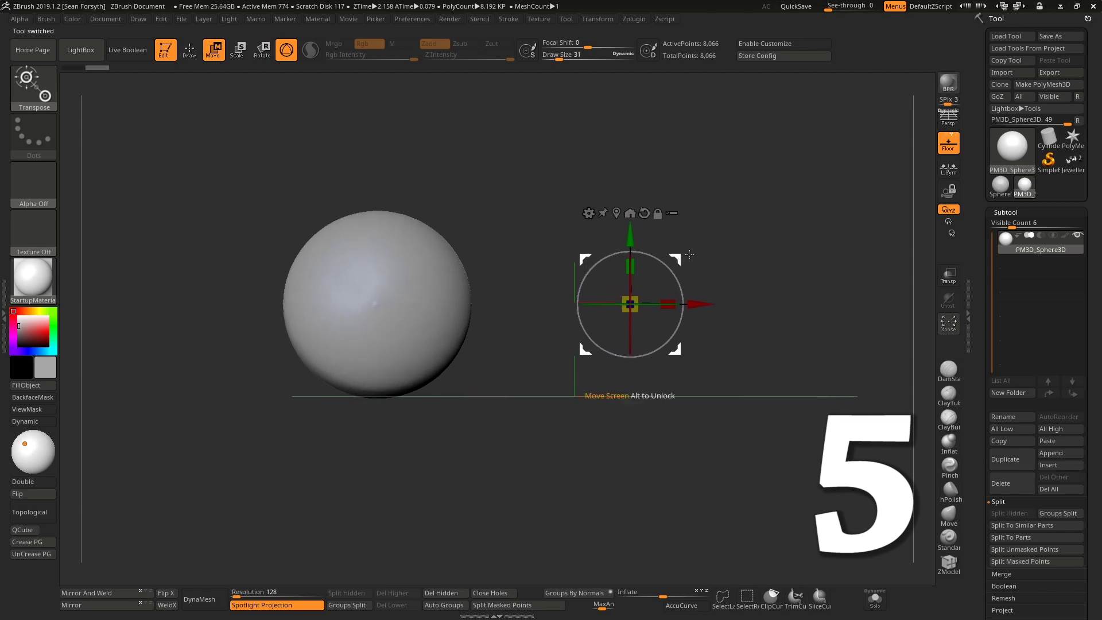
pyautogui.hotkey('shift', 'f')
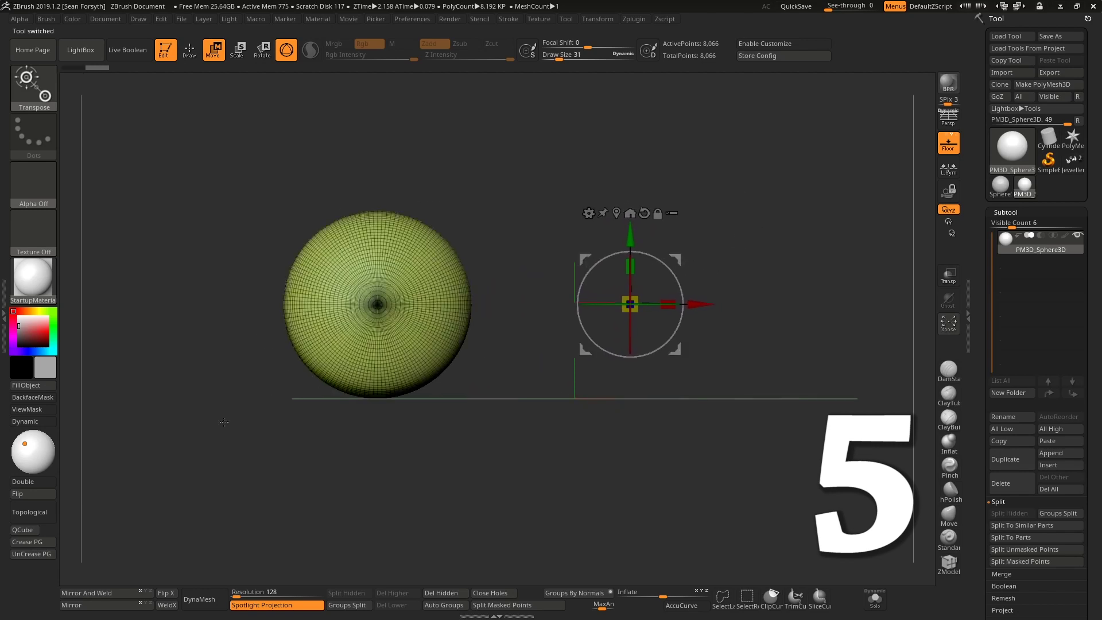
pyautogui.press('q')
pyautogui.click(109, 593)
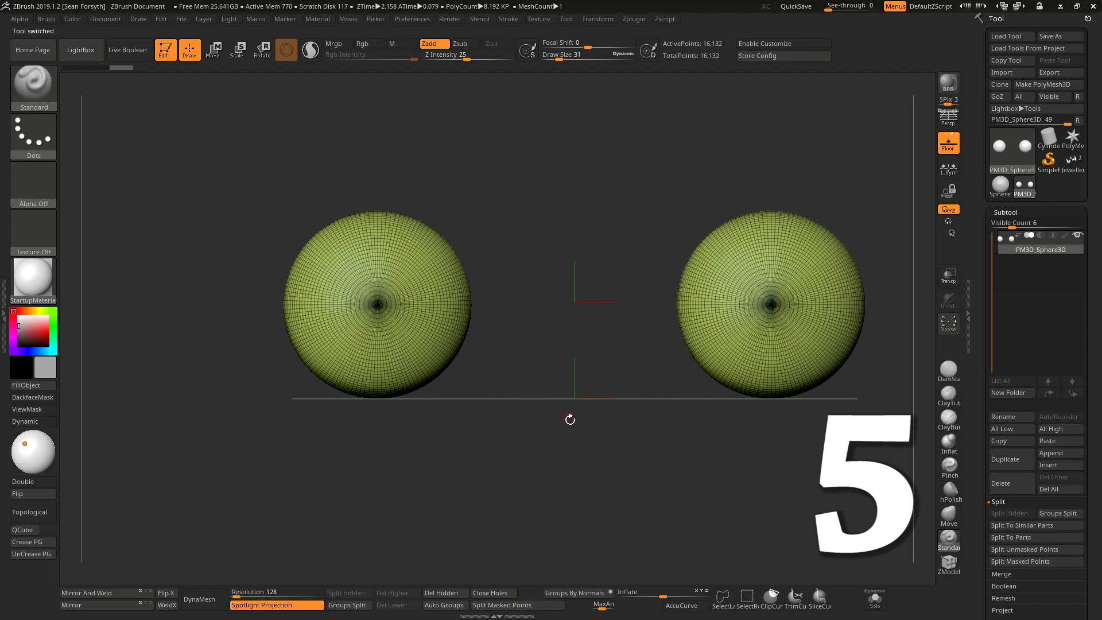
# Move the two mirrored spheres closer together symmetrically toward the centre line.
pyautogui.keyDown('alt'); pyautogui.moveTo(578, 410); pyautogui.dragTo(551, 416); pyautogui.keyUp('alt')
pyautogui.keyDown('alt'); pyautogui.moveTo(666, 399); pyautogui.dragTo(631, 419); pyautogui.keyUp('alt')
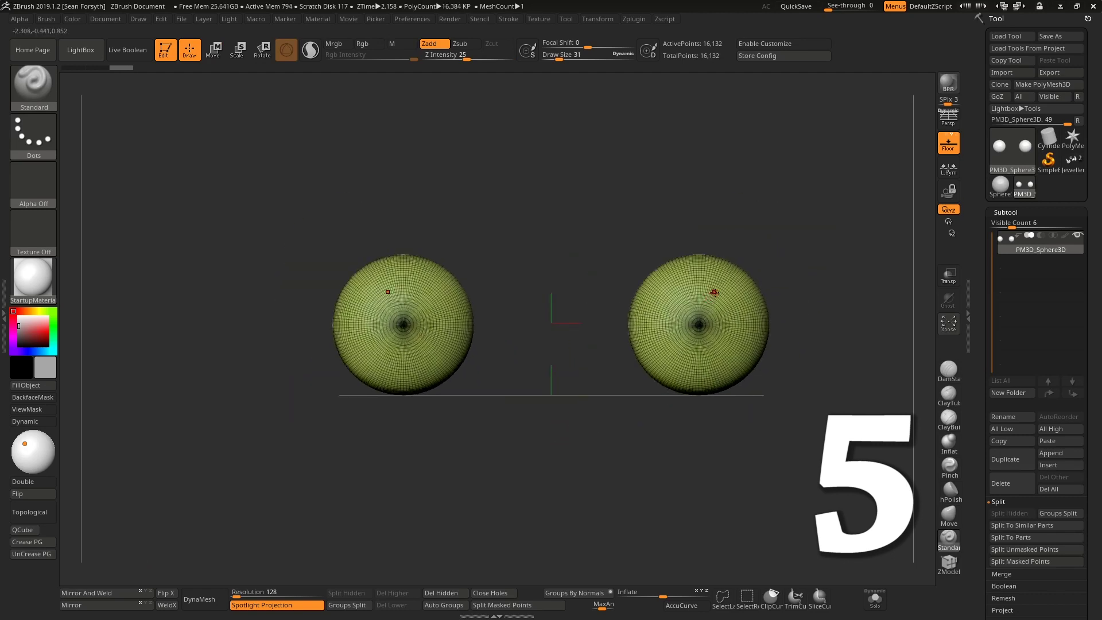
pyautogui.press('w')
pyautogui.moveTo(660, 325); pyautogui.dragTo(629, 325)
pyautogui.press('q')
# Flatten a small round pupil into the front of both spheres with the hPolish brush and turn off the polyframe.
pyautogui.moveTo(797, 278)
pyautogui.mouseDown()
pyautogui.moveTo(789, 261)
pyautogui.moveTo(797, 316)
pyautogui.moveTo(779, 439)
pyautogui.mouseUp()
pyautogui.press('w')
pyautogui.press('q')
pyautogui.moveTo(621, 466); pyautogui.dragTo(571, 461)
pyautogui.press('s')
pyautogui.moveTo(421, 347); pyautogui.dragTo(431, 347)
pyautogui.press('b')
pyautogui.press('h')
pyautogui.press('p')
pyautogui.keyDown('shift'); pyautogui.moveTo(534, 400); pyautogui.dragTo(460, 374); pyautogui.keyUp('shift')
pyautogui.press('s')
pyautogui.moveTo(298, 322)
pyautogui.mouseDown()
pyautogui.moveTo(290, 326)
pyautogui.moveTo(314, 318)
pyautogui.mouseUp()
pyautogui.hotkey('shift', 'f')
pyautogui.keyDown('alt'); pyautogui.moveTo(569, 459); pyautogui.dragTo(651, 353); pyautogui.keyUp('alt')
pyautogui.keyDown('alt'); pyautogui.moveTo(782, 248); pyautogui.dragTo(758, 280); pyautogui.keyUp('alt')
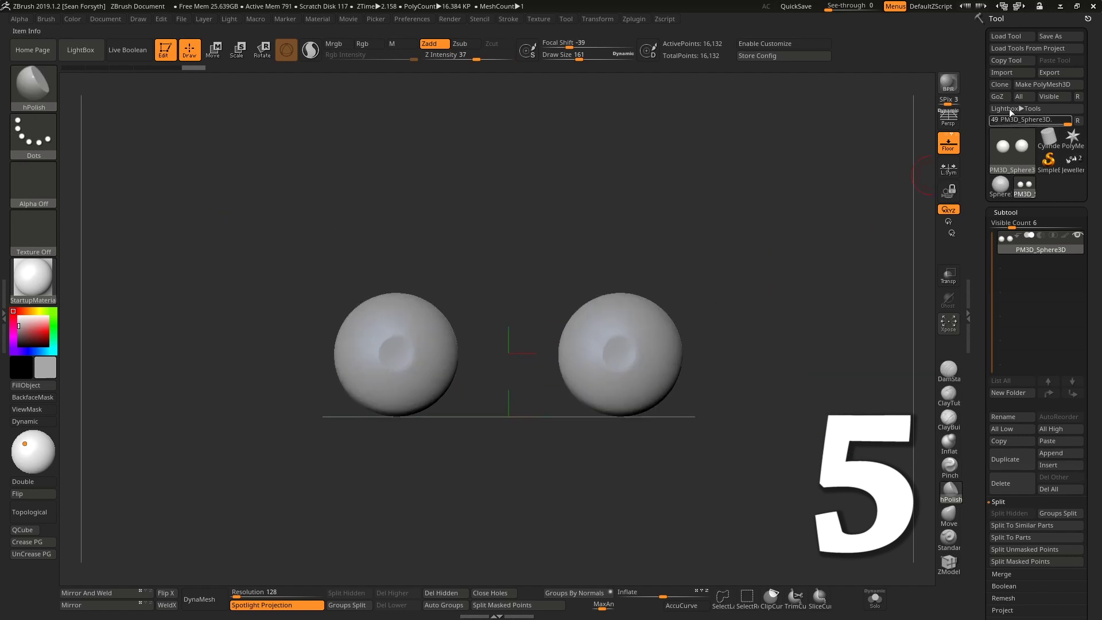
# Save the two-sphere tool as eyes.ZTL in the ZTools folder, overwriting the existing file.
pyautogui.click(1057, 37)
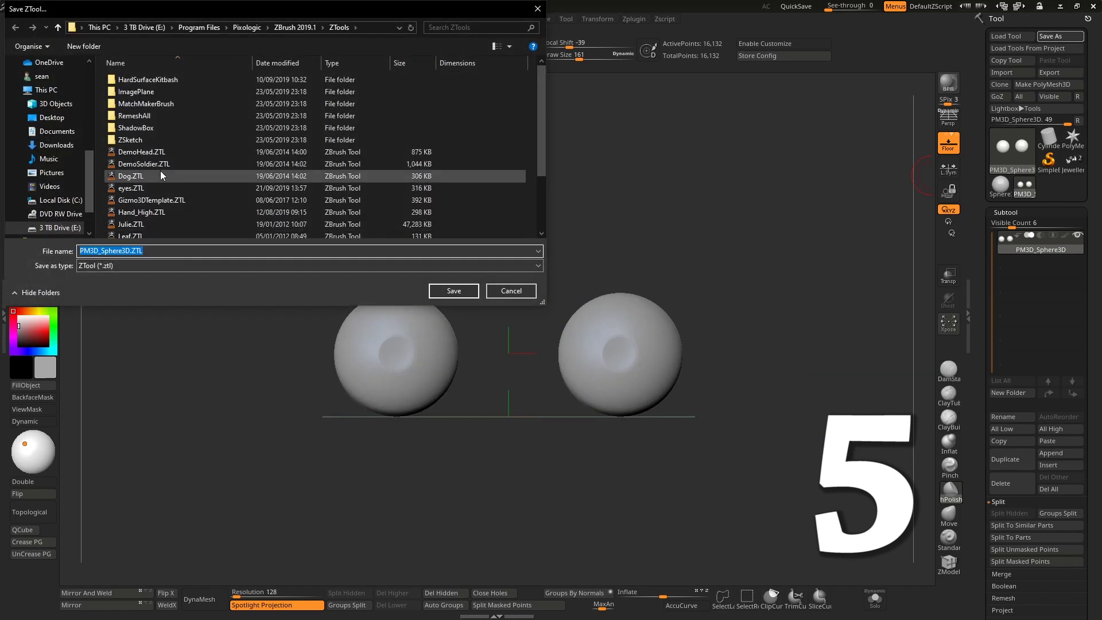
pyautogui.doubleClick(142, 190)
pyautogui.click(577, 306)
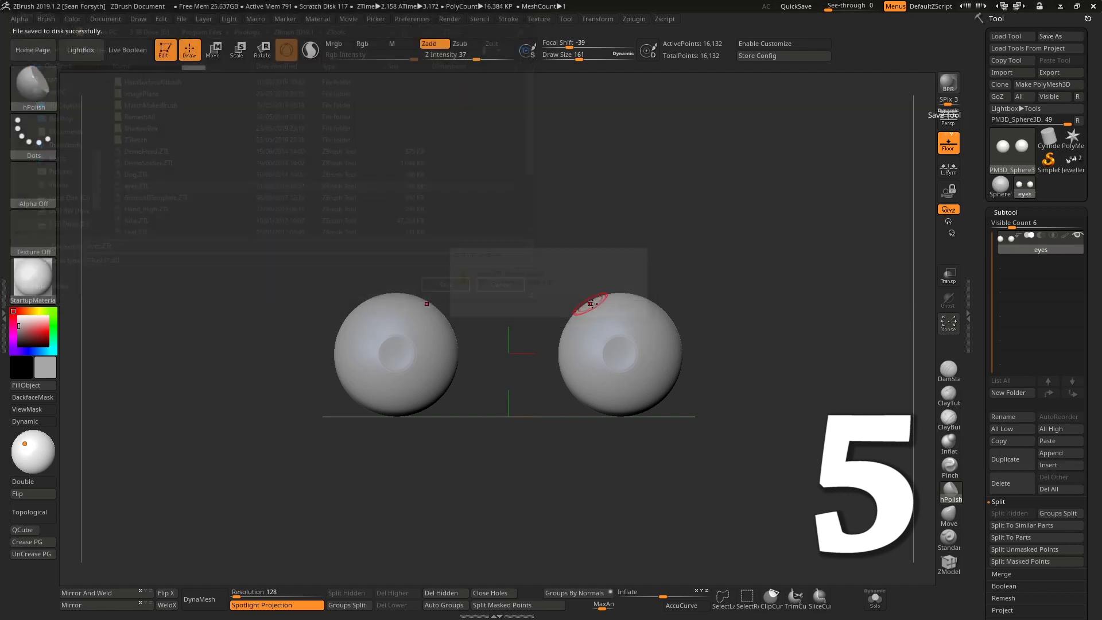
pyautogui.keyDown('alt'); pyautogui.moveTo(819, 311); pyautogui.dragTo(809, 320); pyautogui.keyUp('alt')
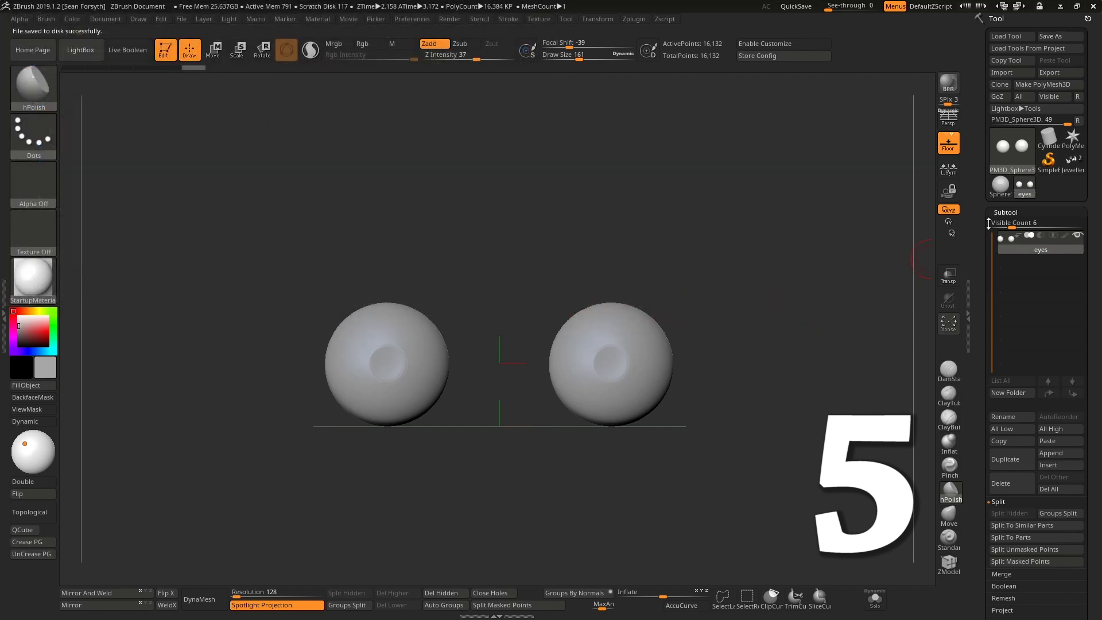
# Check the Head2 tool, return to the eyes tool and delete it, confirming the deletion.
pyautogui.click(1073, 163)
pyautogui.click(1028, 255)
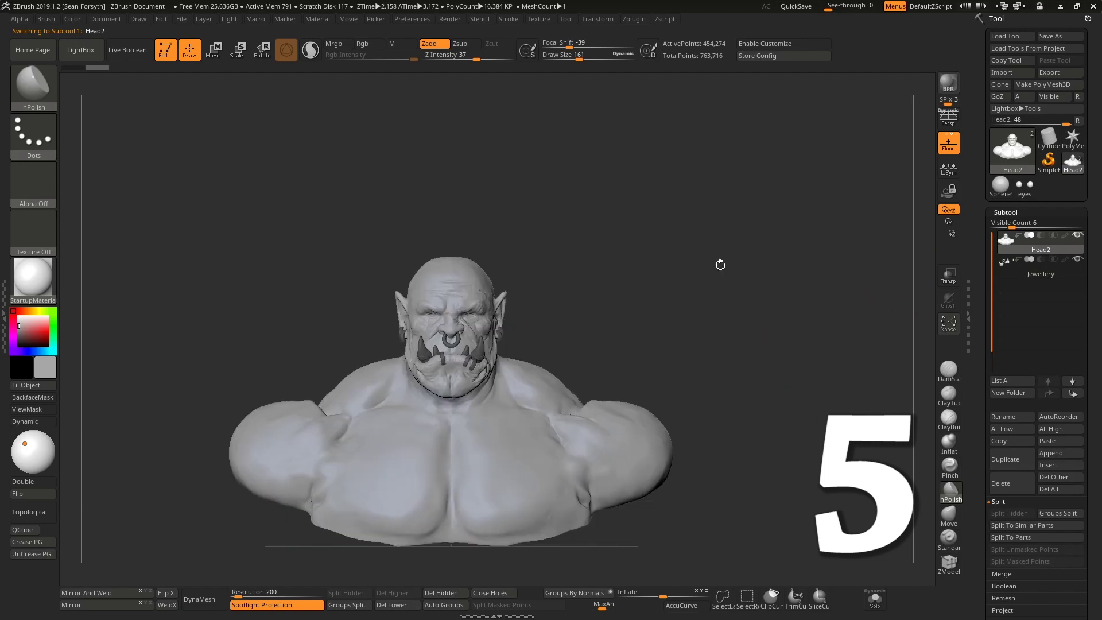
pyautogui.click(1025, 189)
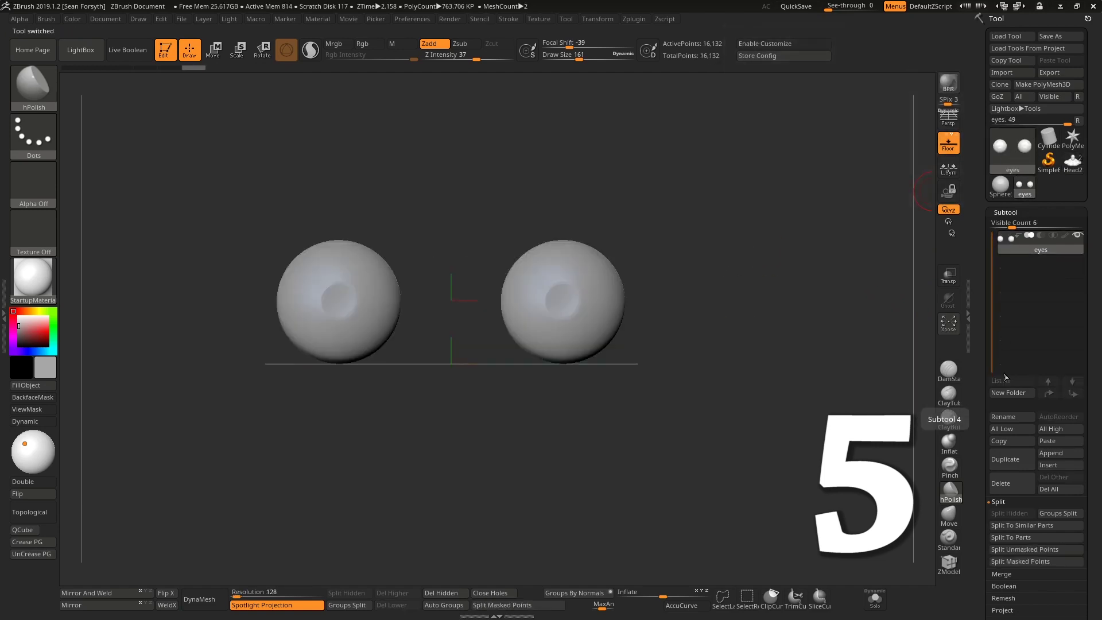
pyautogui.click(1008, 482)
pyautogui.click(904, 509)
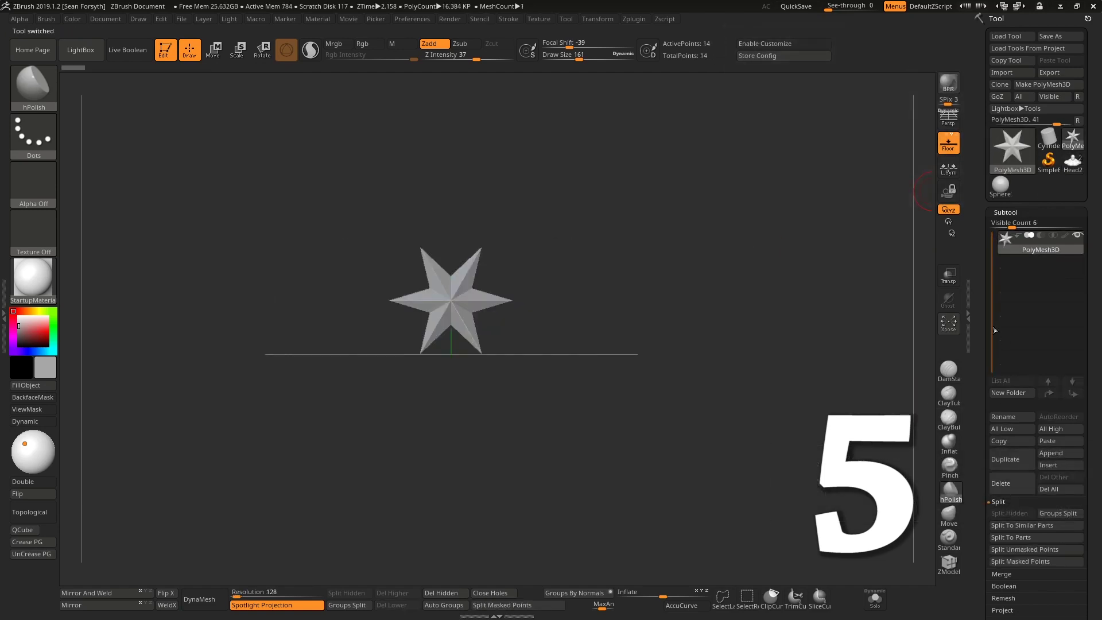
# Return to the Head2 tool and load the saved eyes.ZTL tool from disk.
pyautogui.click(1074, 165)
pyautogui.click(1008, 41)
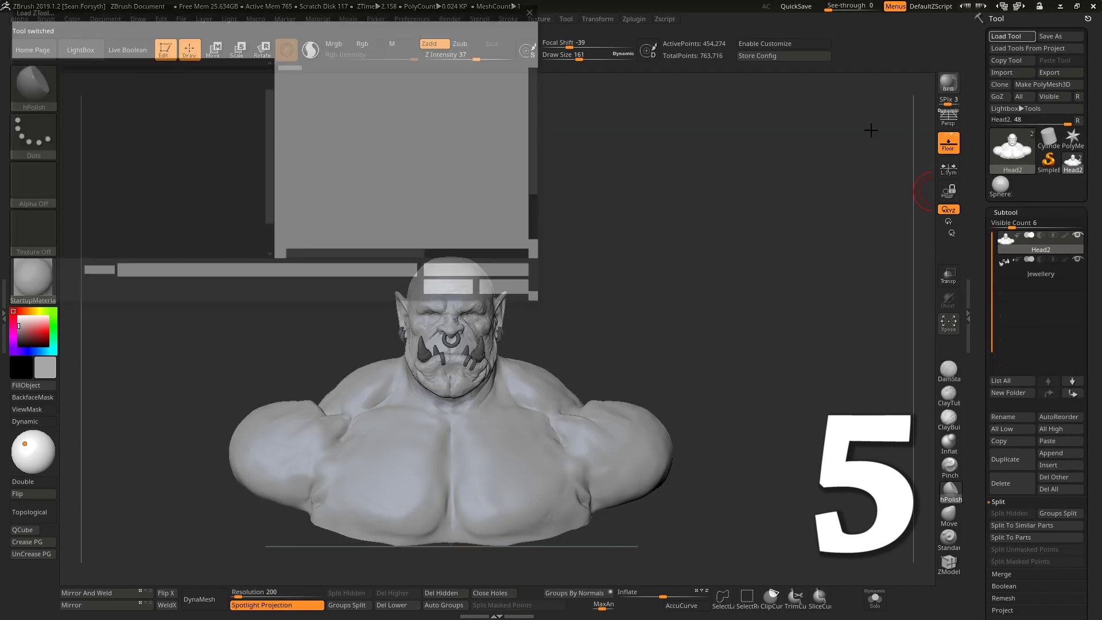
pyautogui.doubleClick(321, 188)
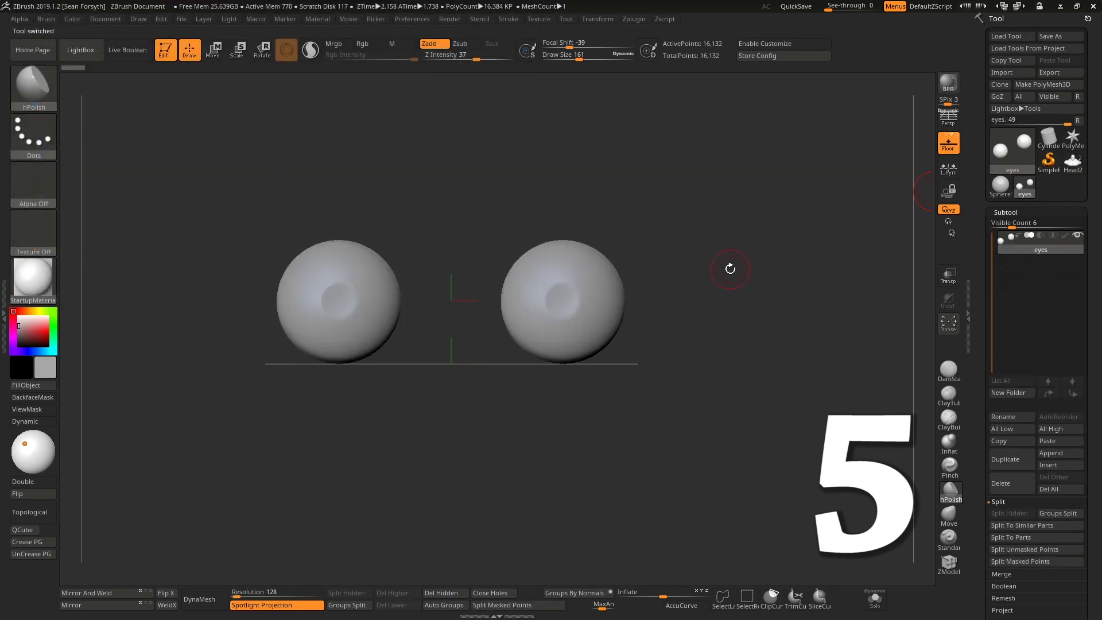
# Switch to the Head2 tool and append the loaded eyes tool to it as a subtool.
pyautogui.click(1073, 164)
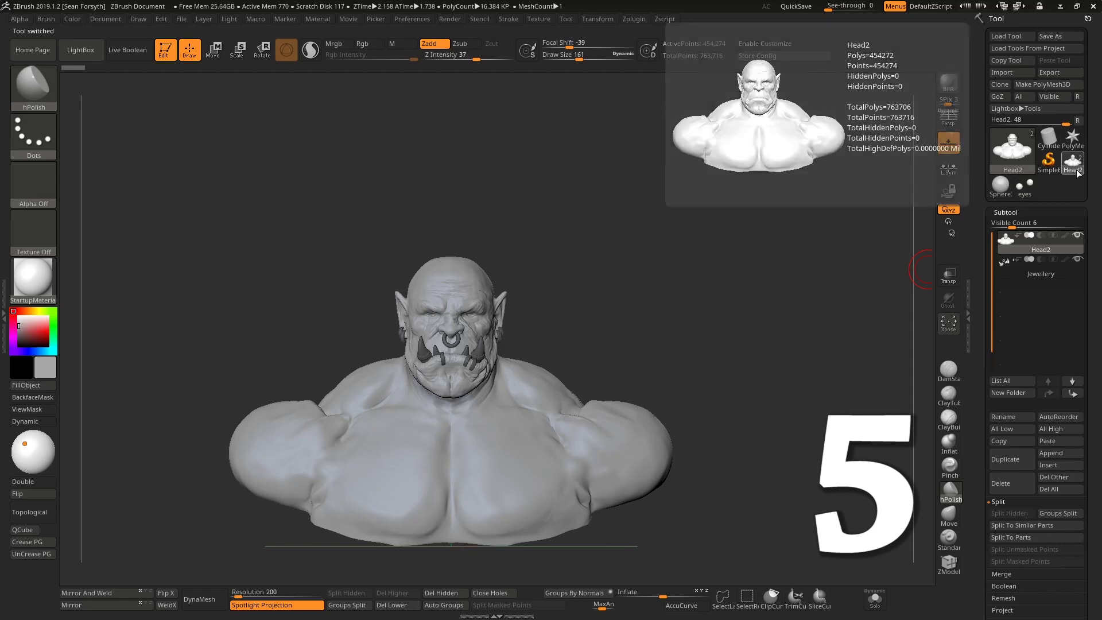
pyautogui.click(1057, 454)
pyautogui.click(756, 505)
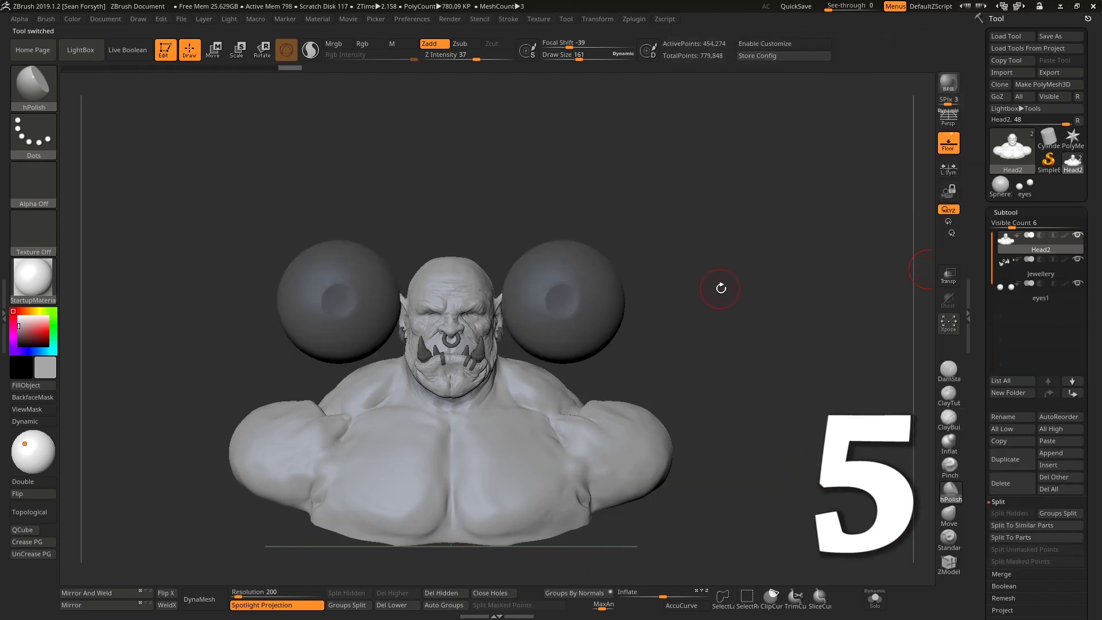
# Select the appended eyes subtool, scale it down and move it symmetrically into the orc's eye sockets.
pyautogui.keyDown('alt'); pyautogui.moveTo(721, 288); pyautogui.dragTo(722, 334); pyautogui.keyUp('alt')
pyautogui.keyDown('alt'); pyautogui.click(626, 291); pyautogui.keyUp('alt')
pyautogui.press('w')
pyautogui.moveTo(486, 296); pyautogui.dragTo(383, 377)
pyautogui.moveTo(585, 286); pyautogui.dragTo(648, 286)
pyautogui.moveTo(532, 251); pyautogui.dragTo(596, 268)
pyautogui.moveTo(594, 267); pyautogui.dragTo(562, 308, button='right')
pyautogui.moveTo(549, 314); pyautogui.dragTo(553, 319)
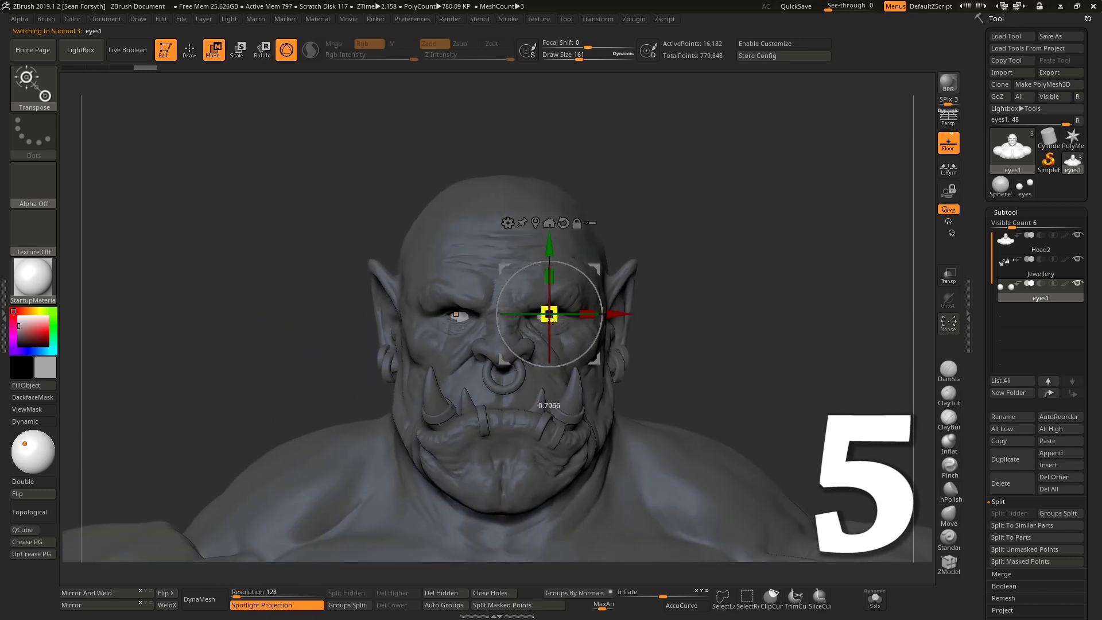
# Adjust the spacing of the eyes sideways and push them deeper into the sockets.
pyautogui.keyDown('ctrl'); pyautogui.moveTo(745, 263); pyautogui.dragTo(648, 347, button='right'); pyautogui.keyUp('ctrl')
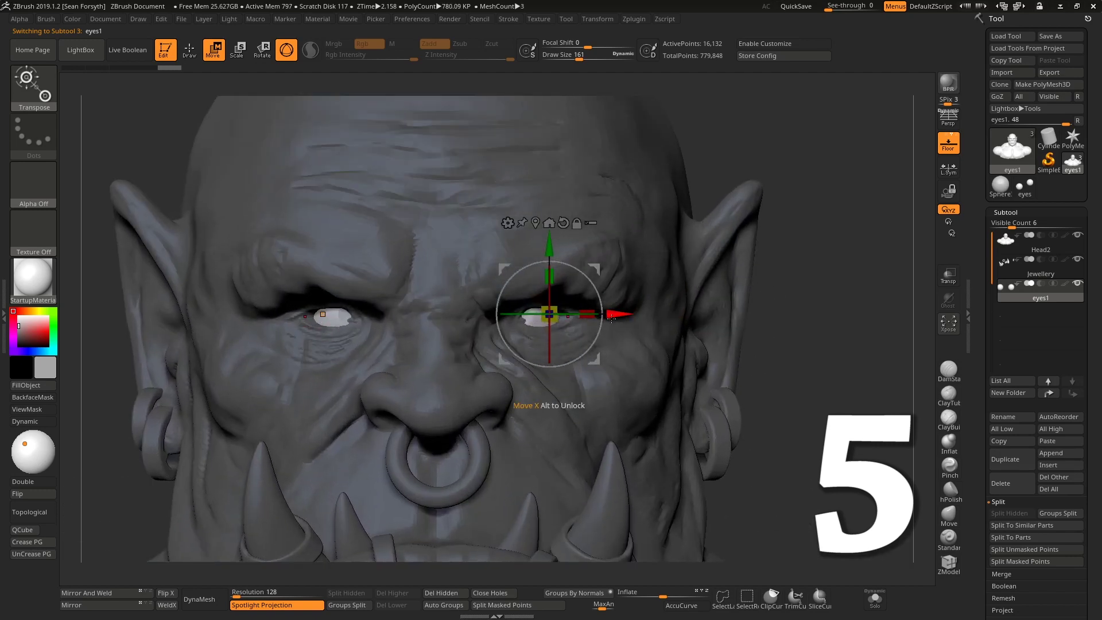
pyautogui.moveTo(613, 314); pyautogui.dragTo(581, 304)
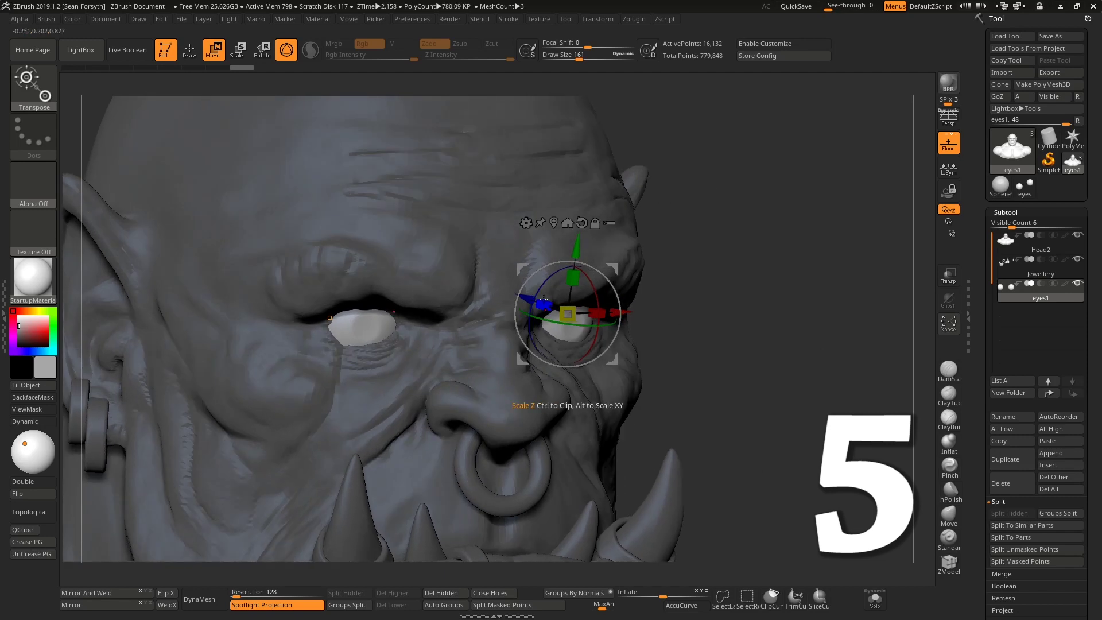
pyautogui.moveTo(537, 299); pyautogui.dragTo(525, 290)
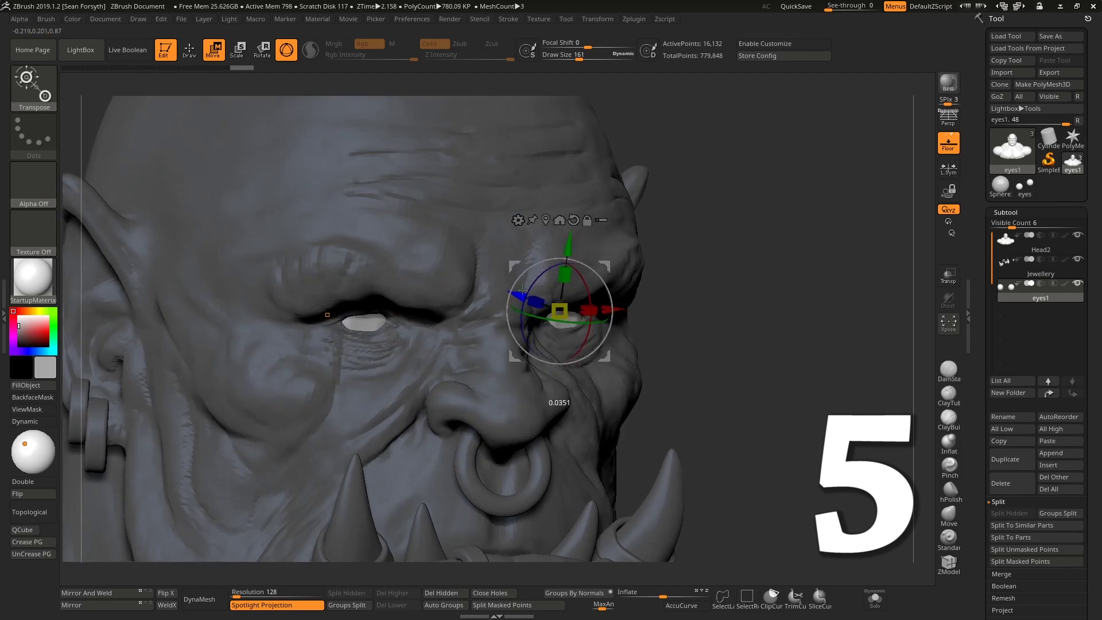